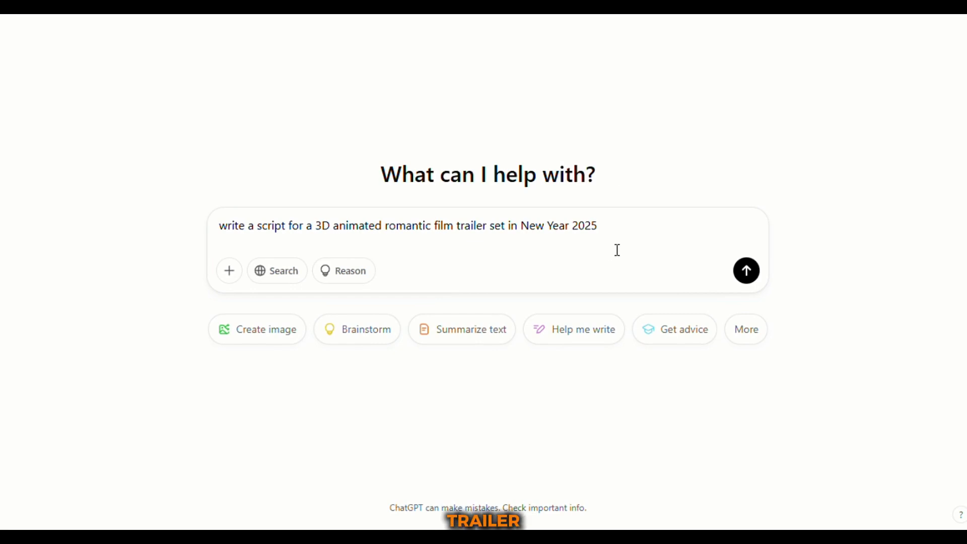
# - Send the New Year romance trailer script request to ChatGPT and dismiss the canvas tip
pyautogui.moveTo(578, 227); pyautogui.dragTo(373, 228)
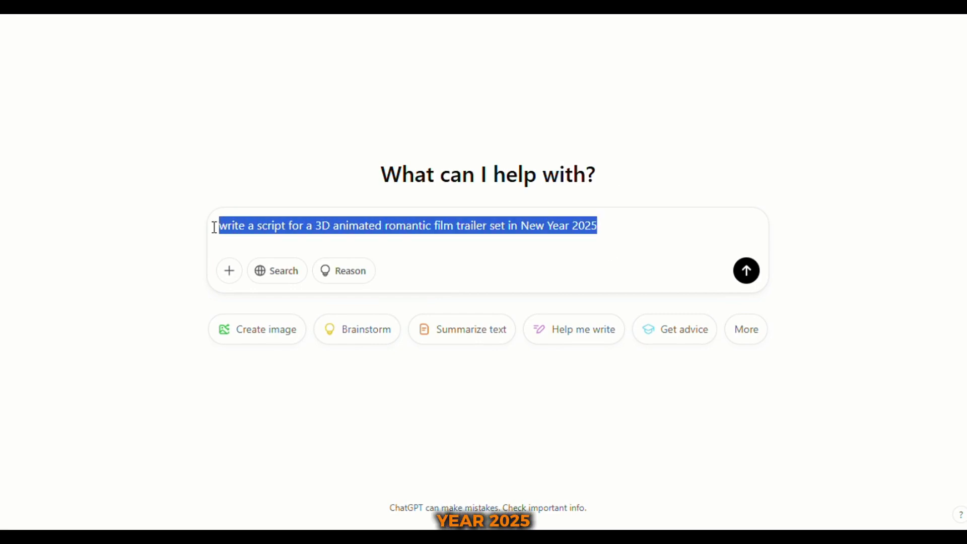
pyautogui.click(745, 275)
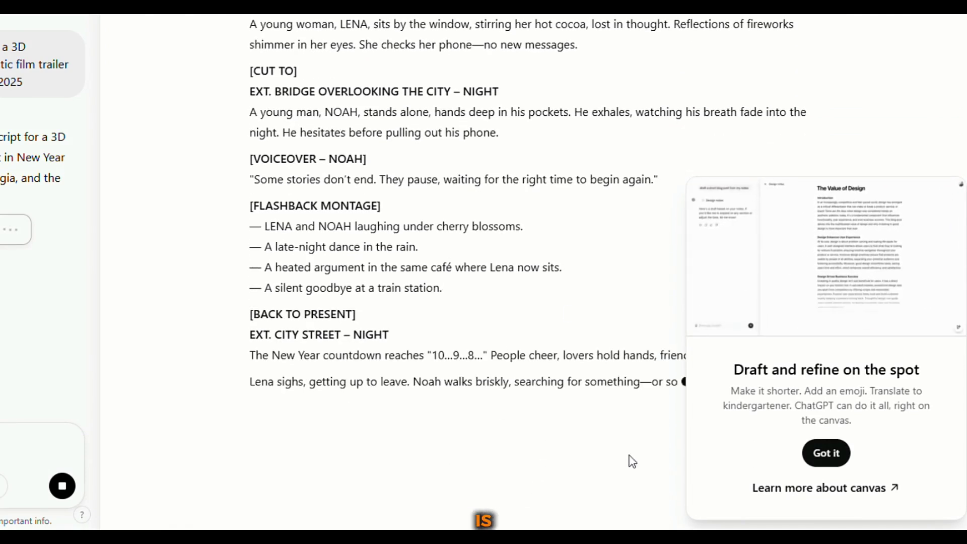
pyautogui.click(824, 454)
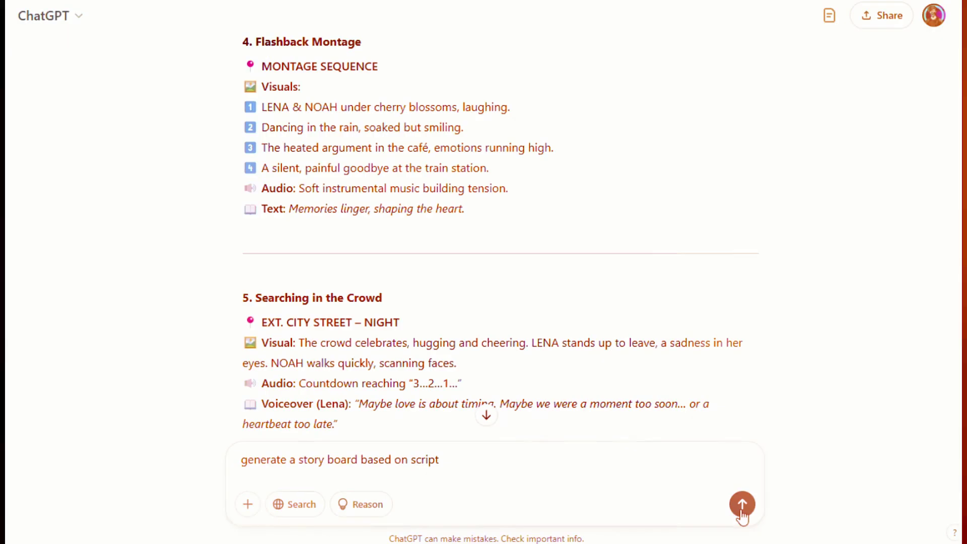
# - Ask ChatGPT to generate a storyboard based on the script
pyautogui.click(742, 505)
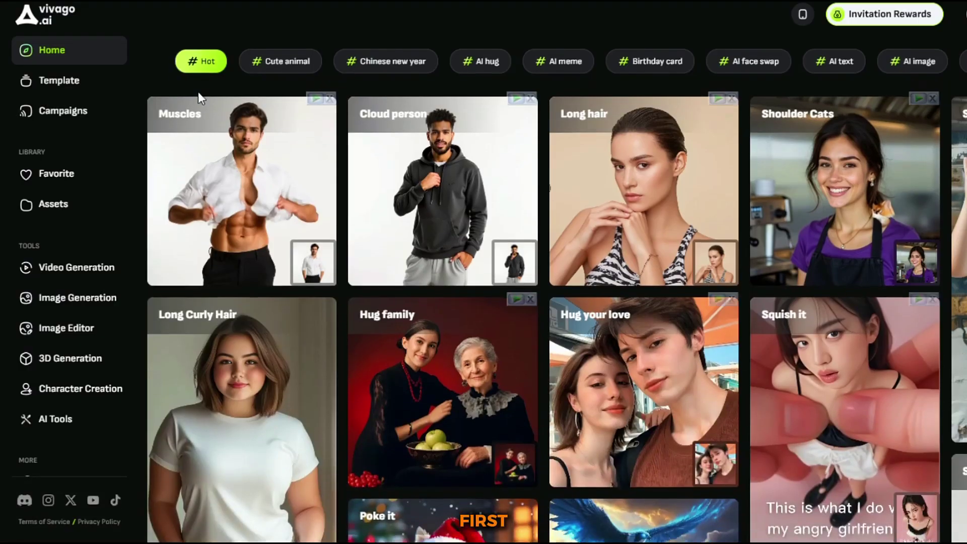
# - Open Video Generation from the Vivago home grid and dismiss the premium upgrade offer
pyautogui.scroll(-10, 198, 91)
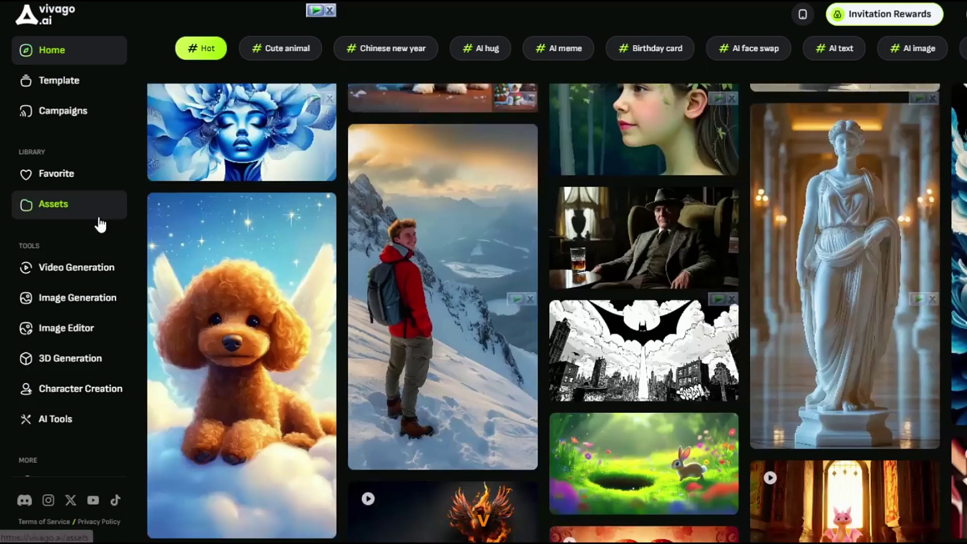
pyautogui.scroll(-2, 287, 227)
pyautogui.scroll(-6, 401, 252)
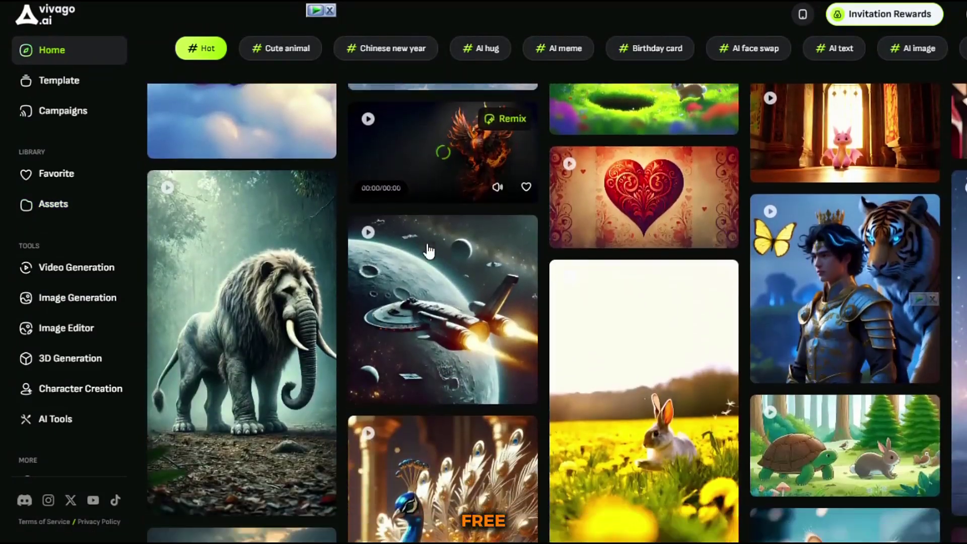
pyautogui.scroll(-6, 429, 250)
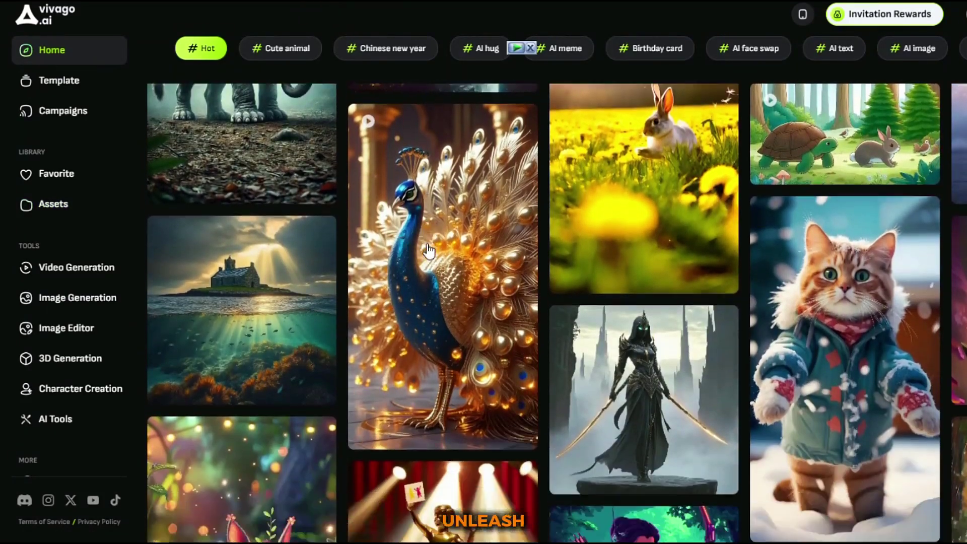
pyautogui.scroll(-3, 428, 250)
pyautogui.scroll(-3, 428, 250)
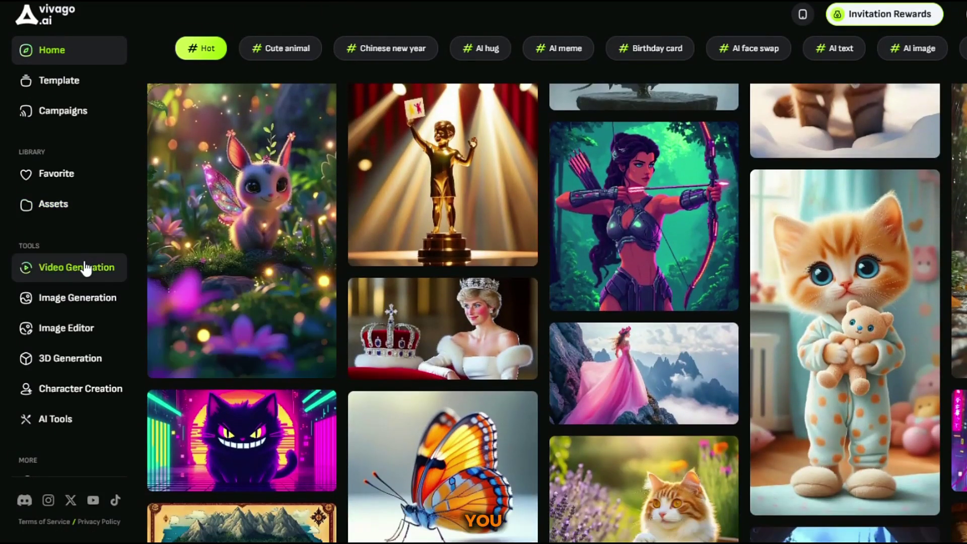
pyautogui.click(132, 268)
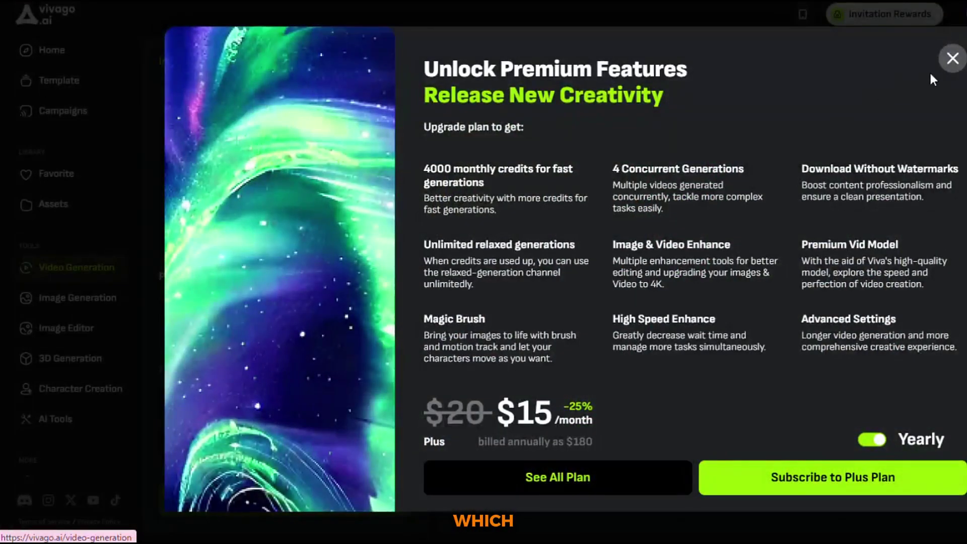
pyautogui.click(952, 59)
# - Start browsing for an image to animate in Image To Video, then cancel the upload
pyautogui.scroll(-5, 291, 259)
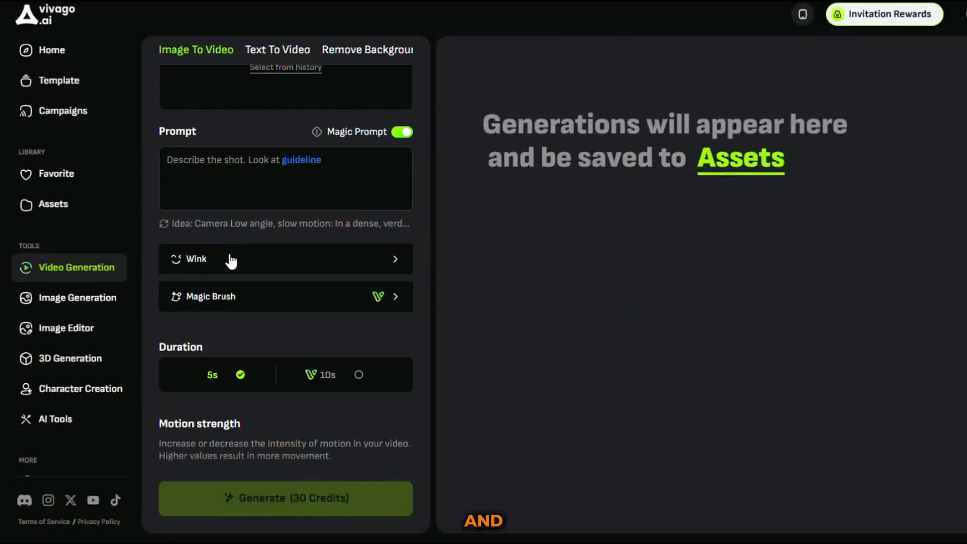
pyautogui.scroll(-2, 196, 343)
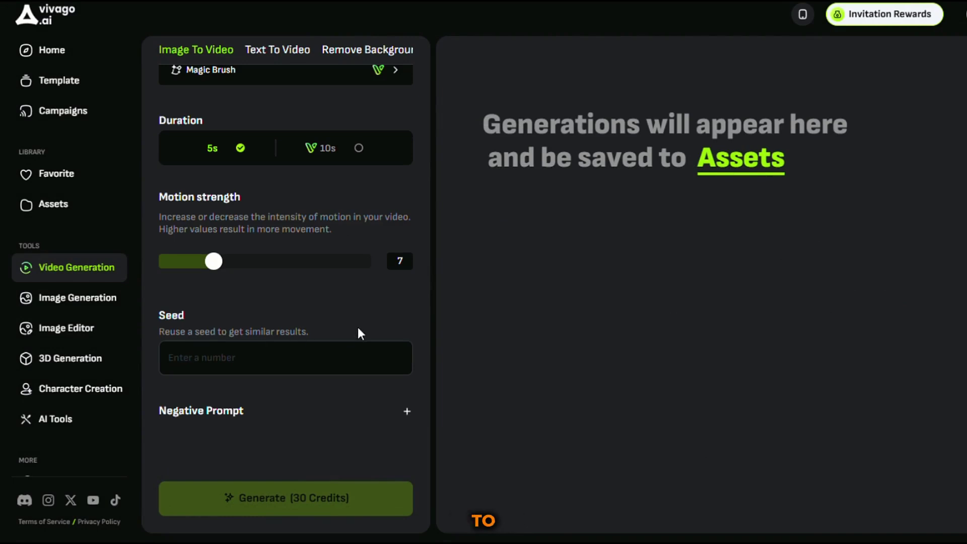
pyautogui.scroll(9, 358, 328)
pyautogui.click(206, 187)
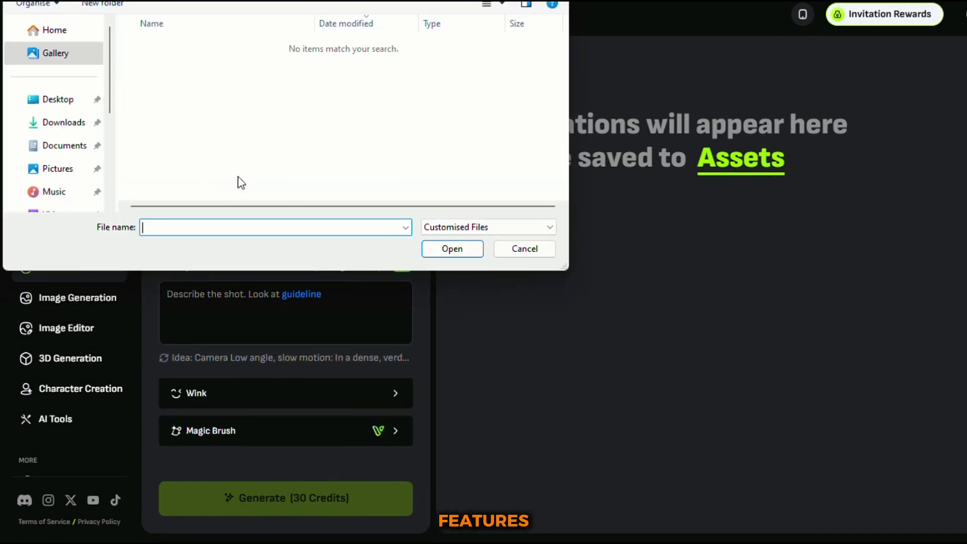
pyautogui.click(537, 252)
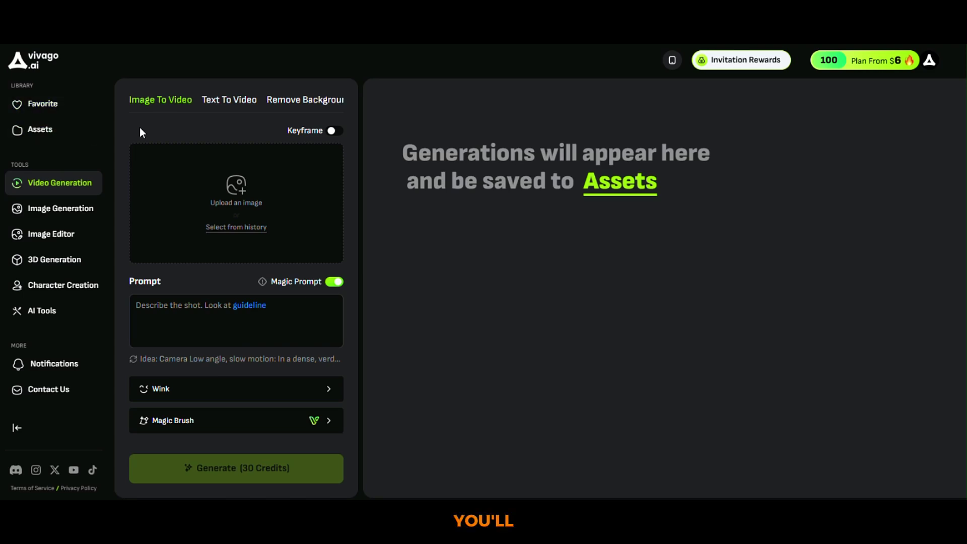
# - Compare the Text To Video, Image To Video and Remove Background modes, ending on Remove Background
pyautogui.click(215, 102)
pyautogui.click(174, 103)
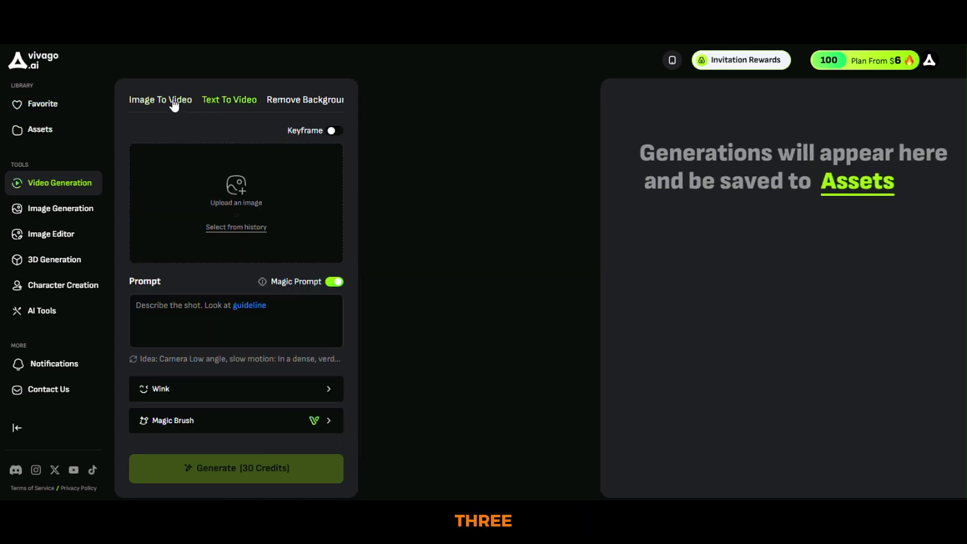
pyautogui.click(297, 99)
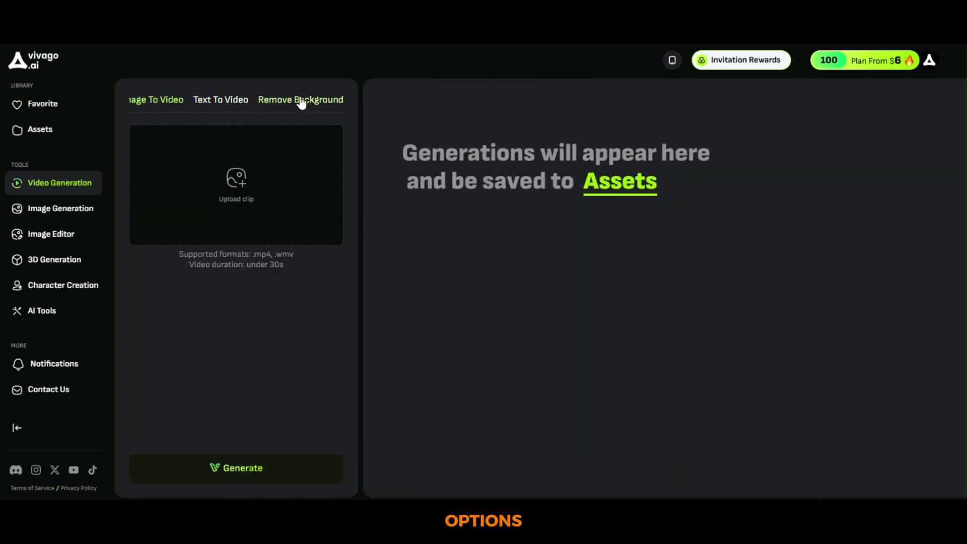
pyautogui.click(149, 102)
pyautogui.scroll(-6, 240, 301)
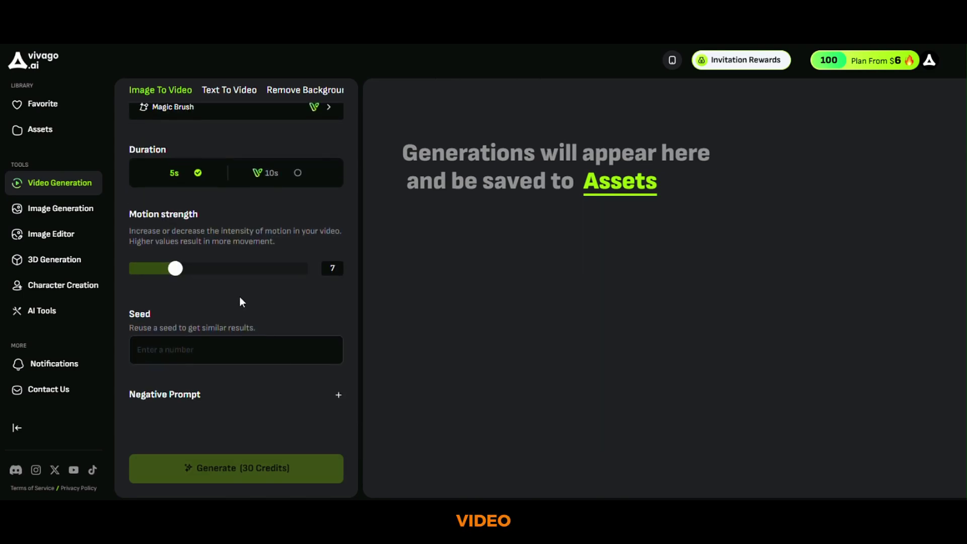
pyautogui.scroll(6, 239, 301)
pyautogui.click(229, 95)
pyautogui.click(289, 99)
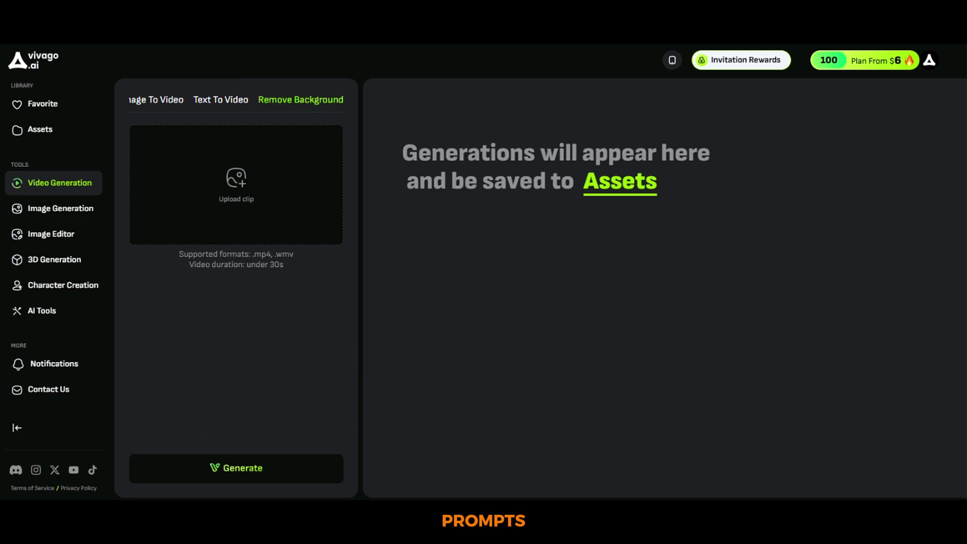
# - Switch to Text To Video and paste the storyboard scene as the prompt
pyautogui.click(220, 99)
pyautogui.click(179, 175)
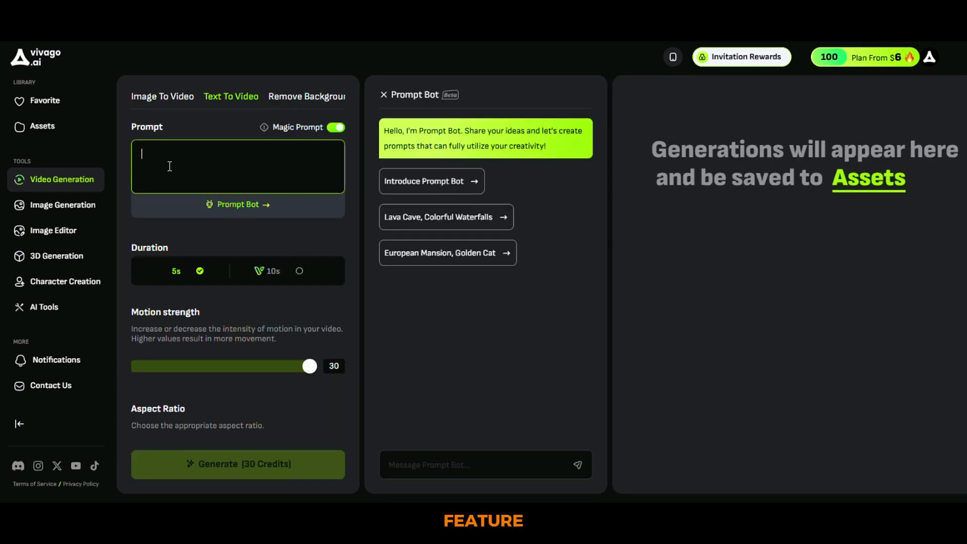
pyautogui.hotkey('ctrl', 'v')
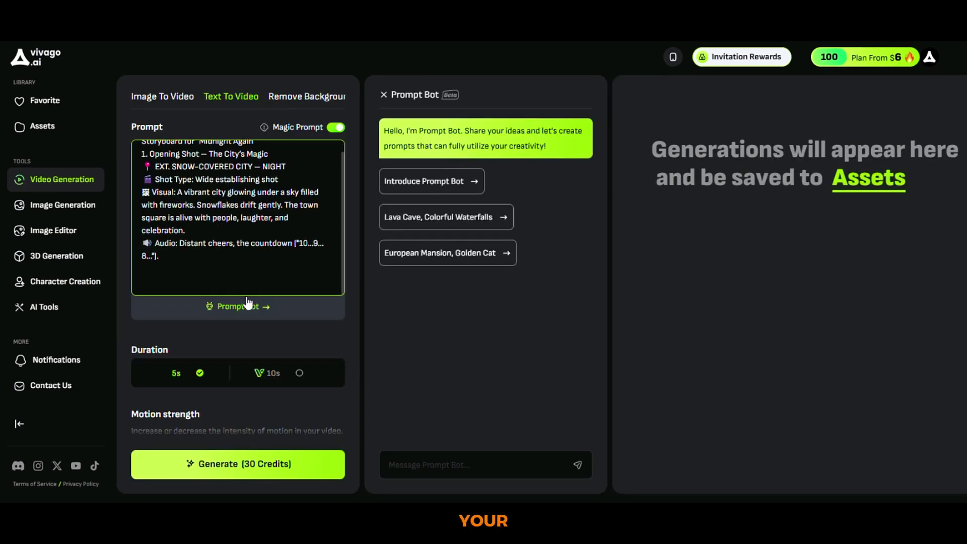
# - Keep the 5s length after the 10s premium prompt, and generate at 16:9 with motion strength 30
pyautogui.scroll(-2, 253, 322)
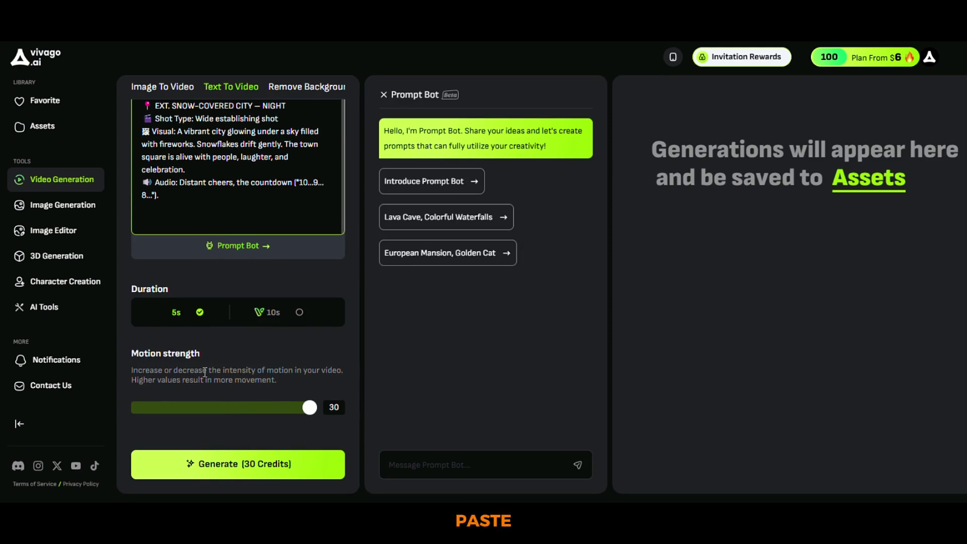
pyautogui.scroll(-2, 205, 373)
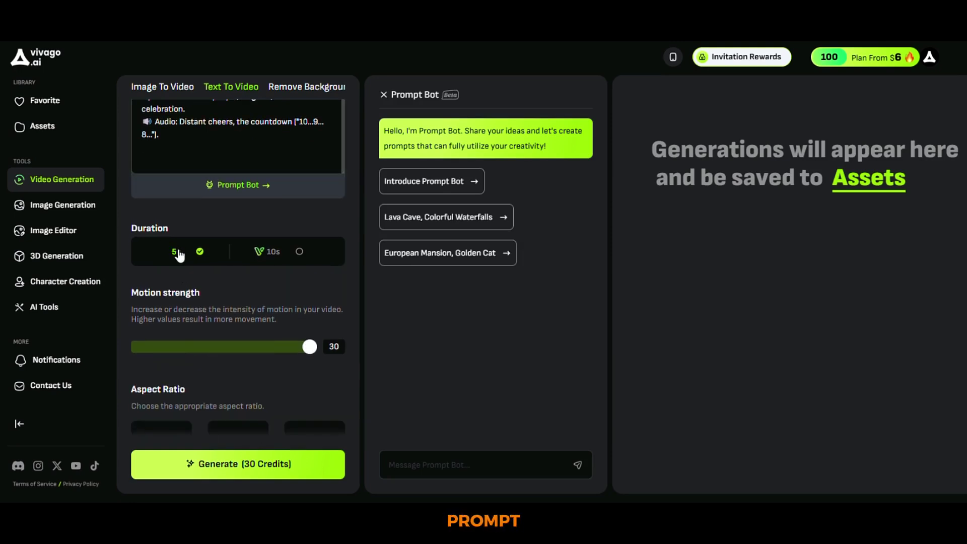
pyautogui.click(299, 252)
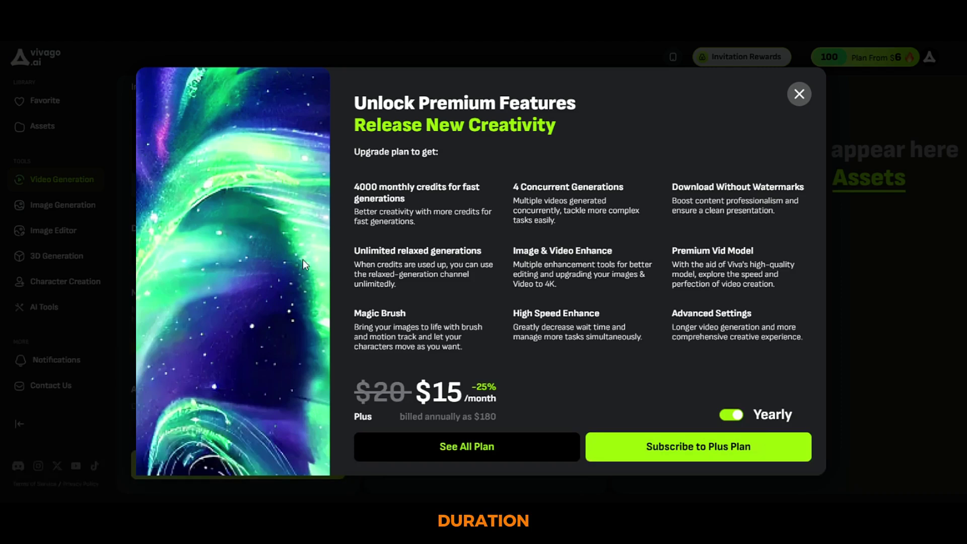
pyautogui.click(798, 94)
pyautogui.scroll(-5, 227, 353)
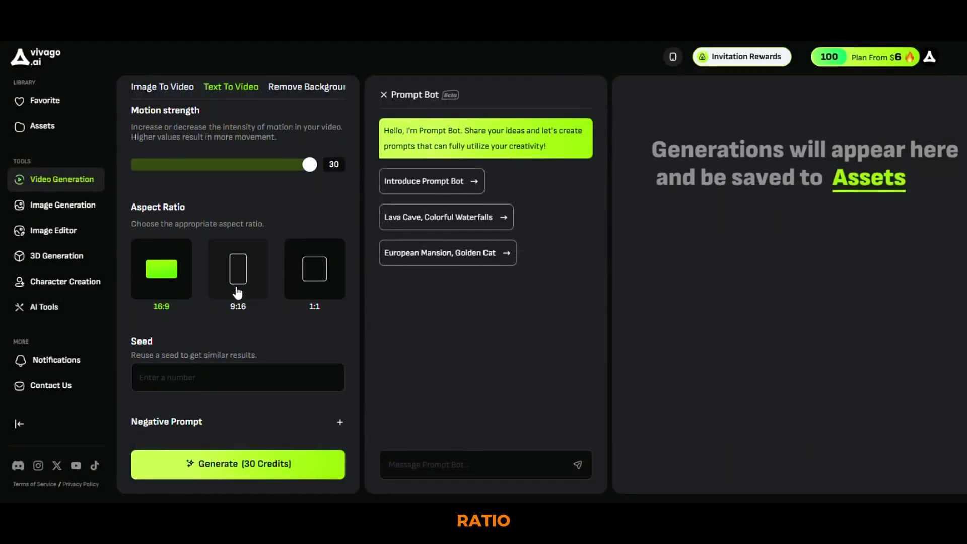
pyautogui.scroll(-1, 234, 366)
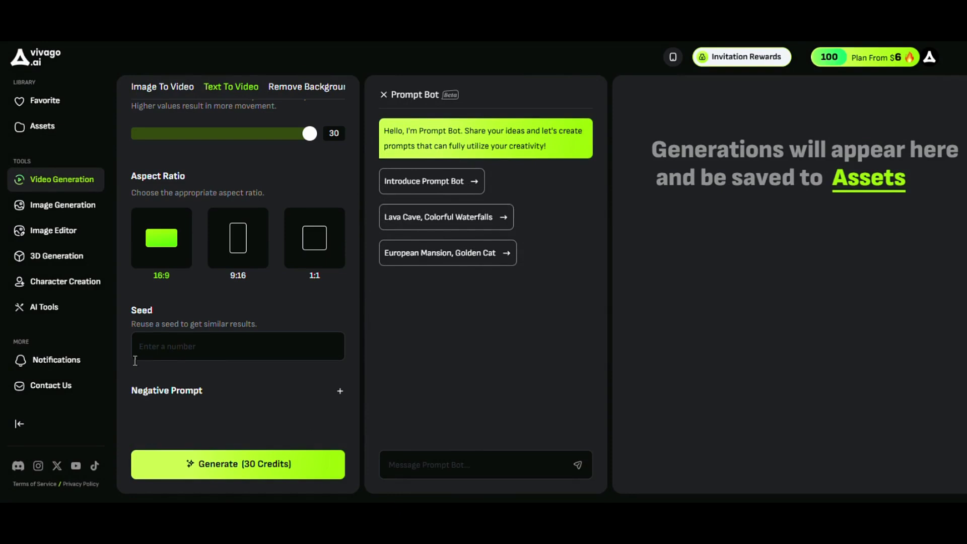
pyautogui.click(183, 385)
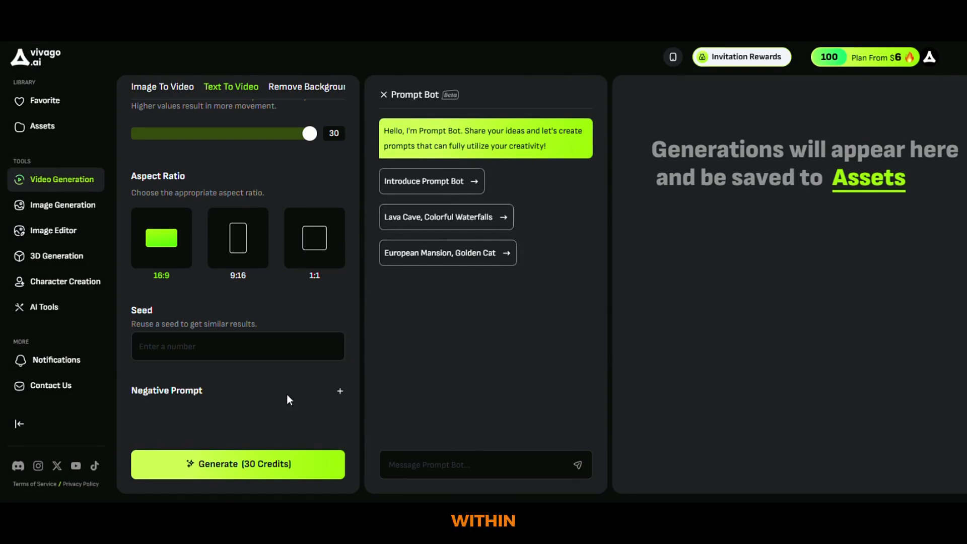
pyautogui.click(208, 471)
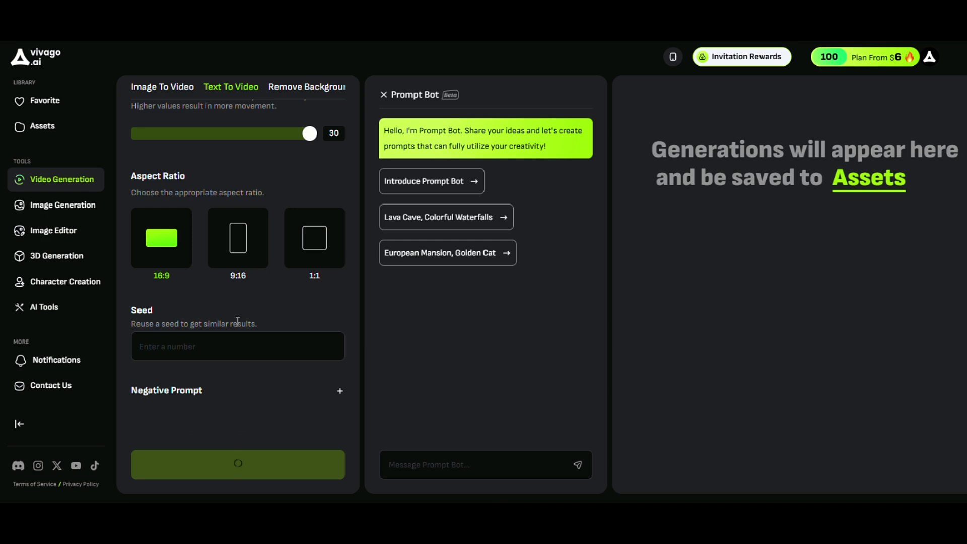
# - Play the finished snowy-town fireworks clip with its sound unmuted
pyautogui.scroll(10, 238, 321)
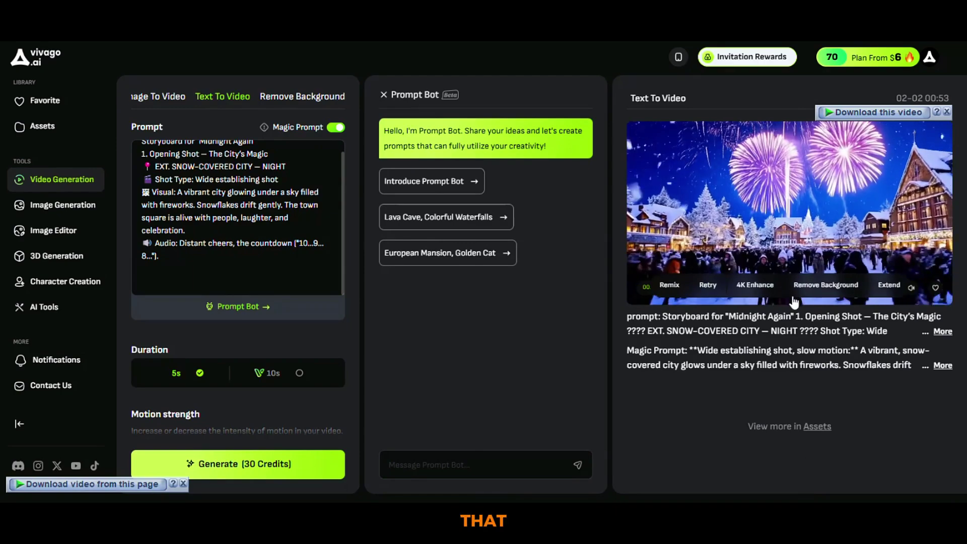
pyautogui.click(910, 287)
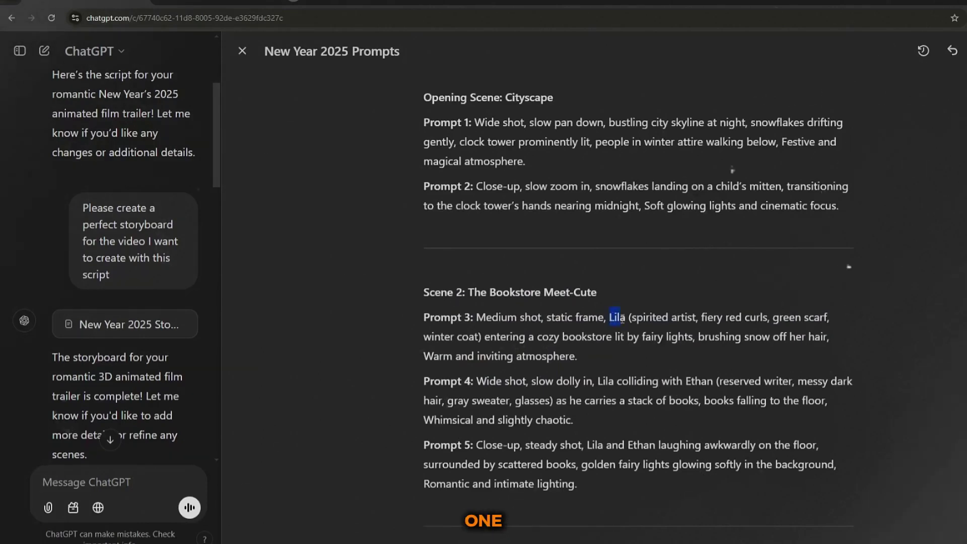
# - Copy Lila's description from ChatGPT Prompt 3 into the character prompt, removing the brackets
pyautogui.moveTo(622, 319); pyautogui.dragTo(481, 337)
pyautogui.hotkey('ctrl', 'c')
pyautogui.rightClick(445, 334)
pyautogui.click(463, 123)
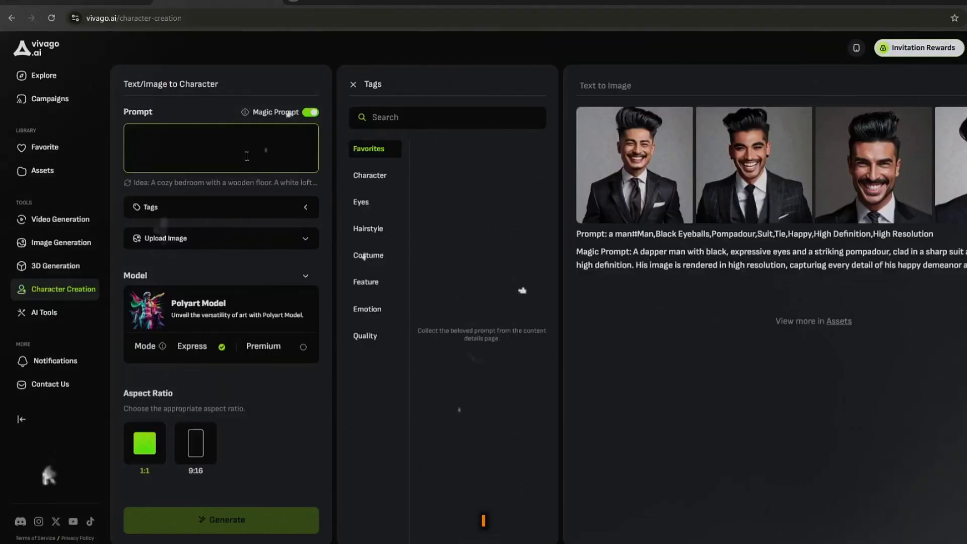
pyautogui.hotkey('ctrl', 'v')
pyautogui.press('BackSpace')
pyautogui.write('a')
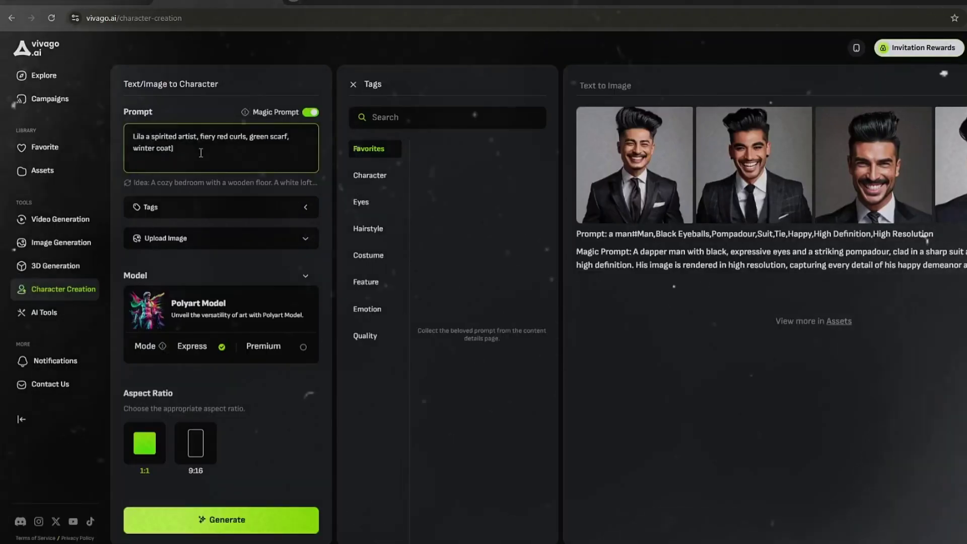
pyautogui.press('BackSpace')
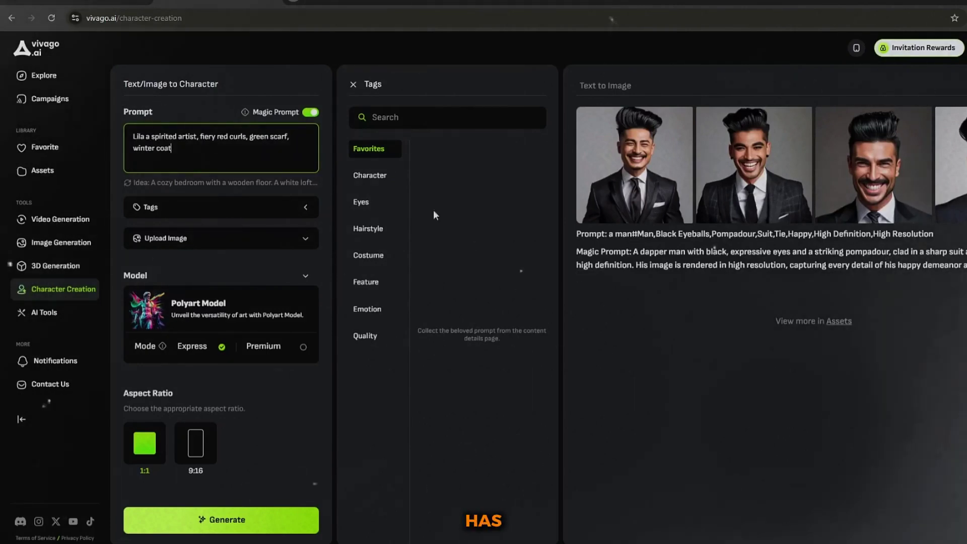
# - Add an eye-colour tag and a Medium Hair tag to Lila's prompt
pyautogui.click(370, 175)
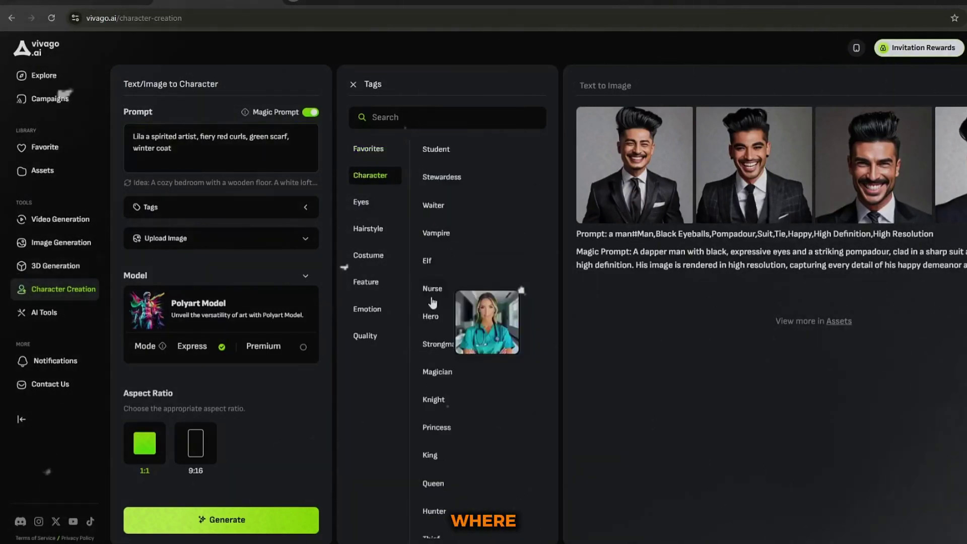
pyautogui.scroll(-7, 432, 302)
pyautogui.click(361, 201)
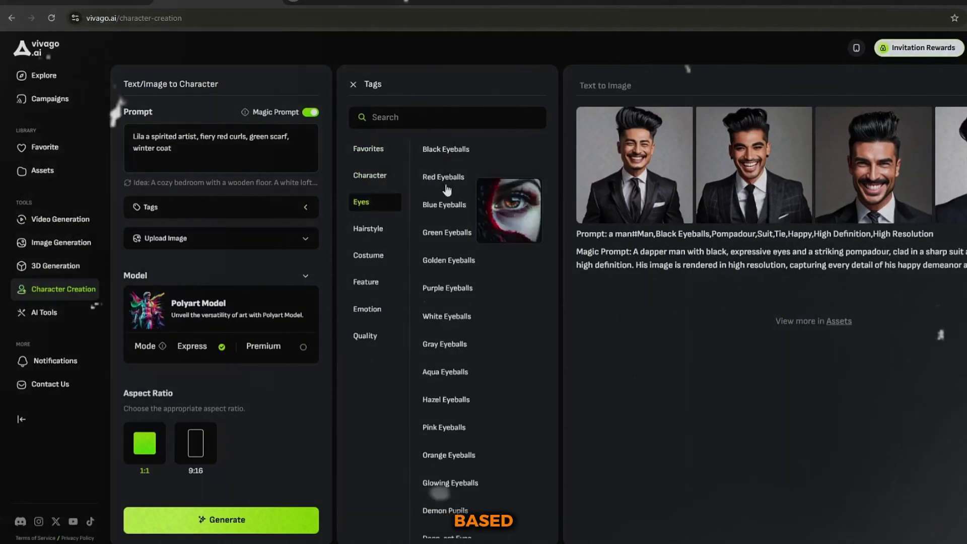
pyautogui.click(457, 207)
pyautogui.scroll(-10, 497, 240)
pyautogui.click(443, 205)
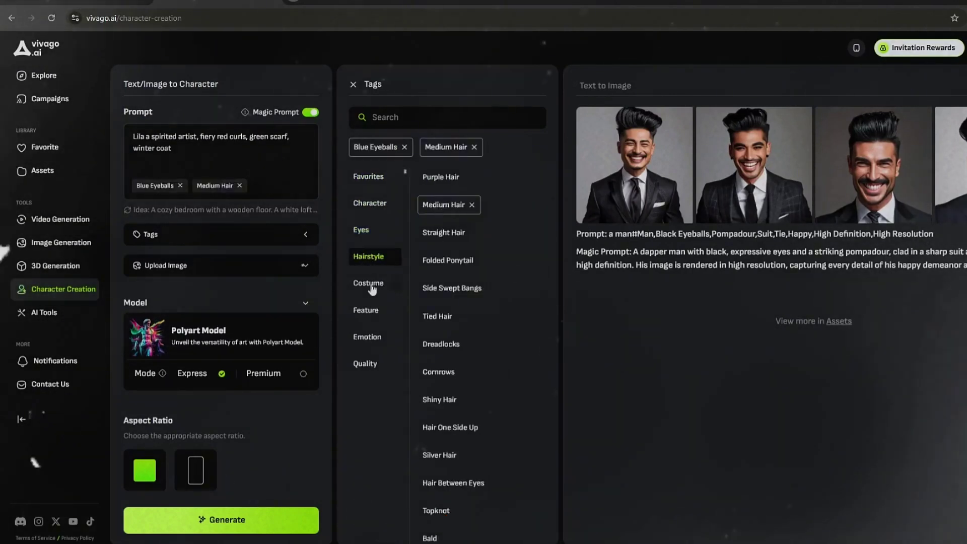
# - Add Jacket, Round Face, Smile, High Definition and High Resolution tags to the prompt
pyautogui.click(368, 283)
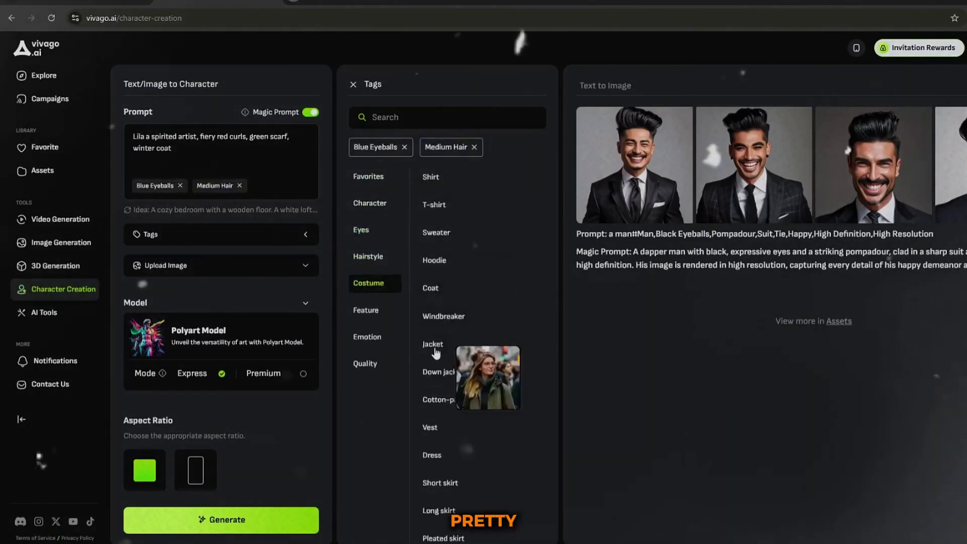
pyautogui.scroll(-1, 441, 332)
pyautogui.click(433, 288)
pyautogui.click(366, 310)
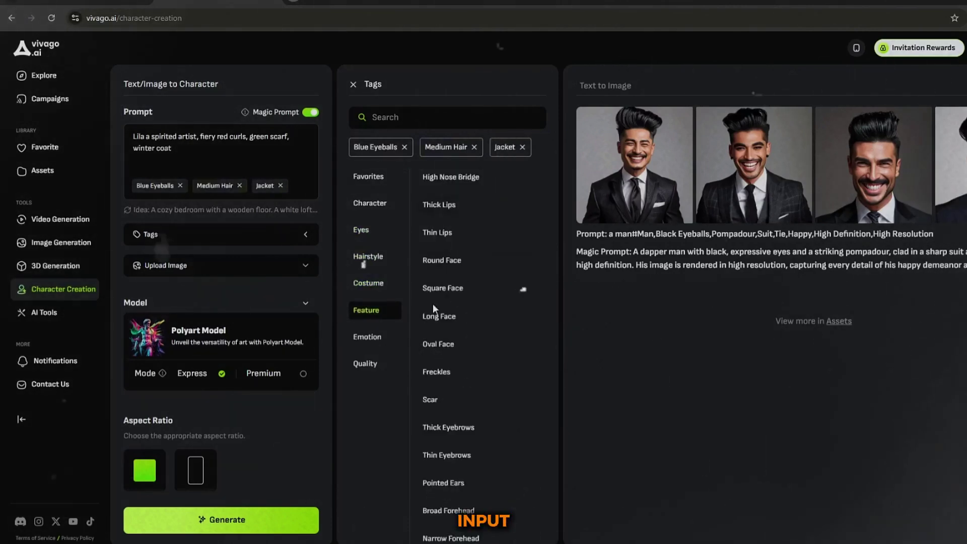
pyautogui.click(439, 260)
pyautogui.click(367, 362)
pyautogui.click(429, 203)
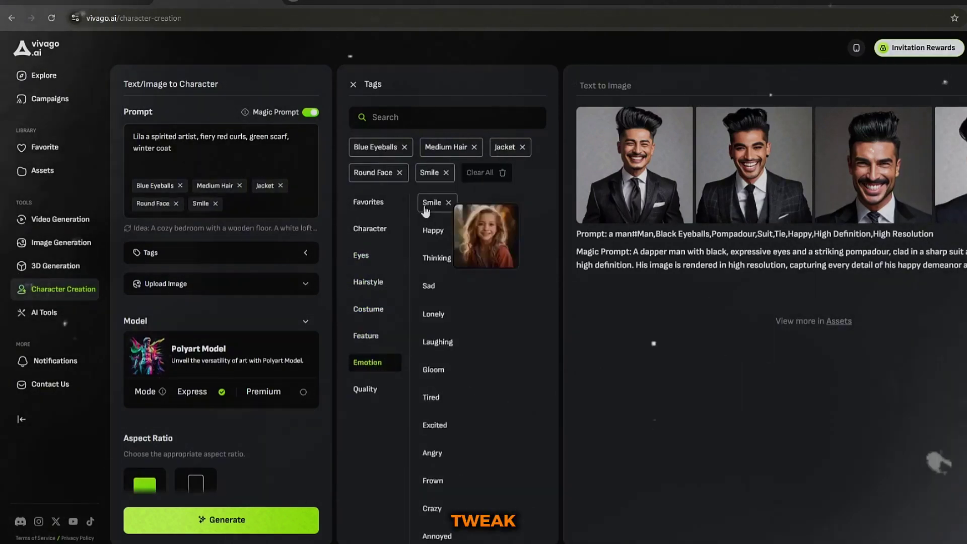
pyautogui.click(365, 389)
pyautogui.click(438, 202)
pyautogui.click(305, 283)
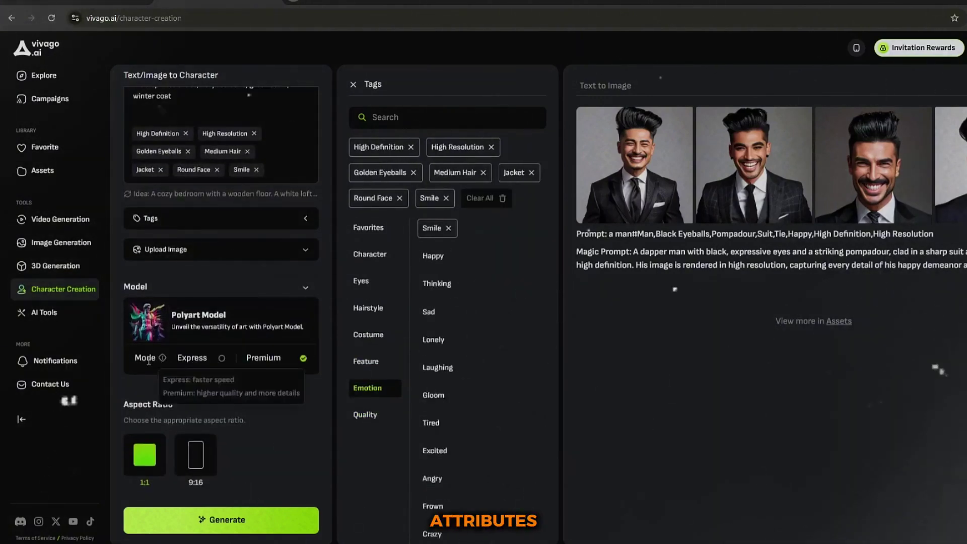
# - Generate the Lila character portraits and step through them full size
pyautogui.click(248, 516)
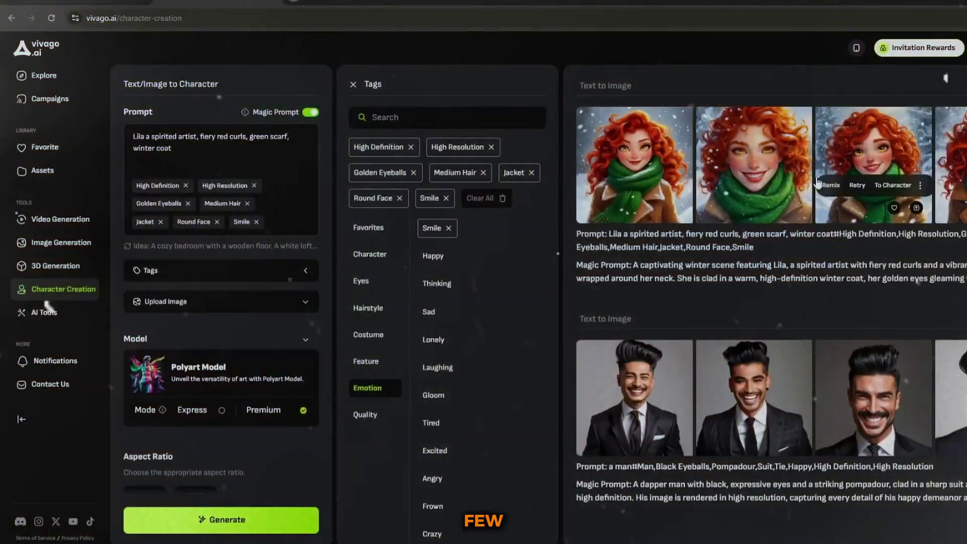
pyautogui.moveTo(657, 190)
pyautogui.click(880, 144)
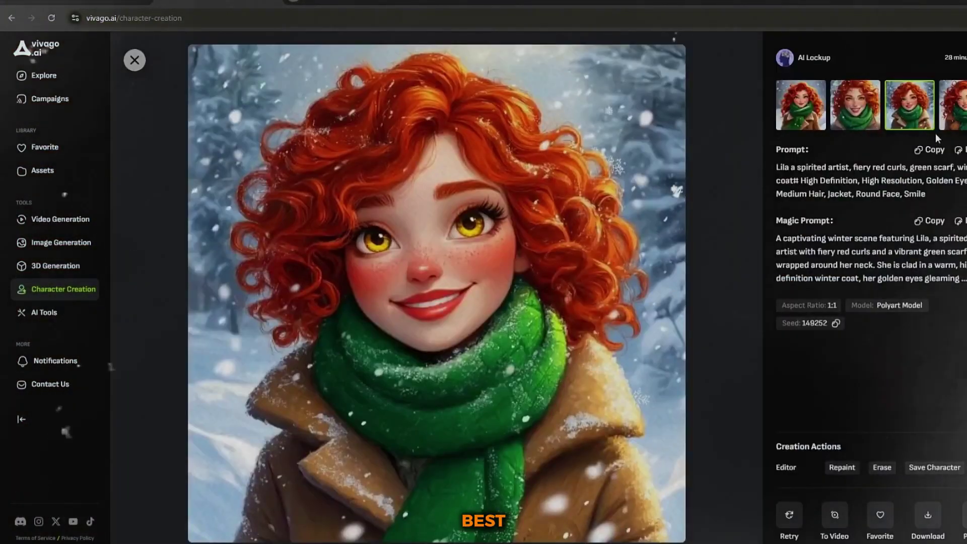
pyautogui.click(952, 106)
pyautogui.click(850, 119)
pyautogui.press('Right')
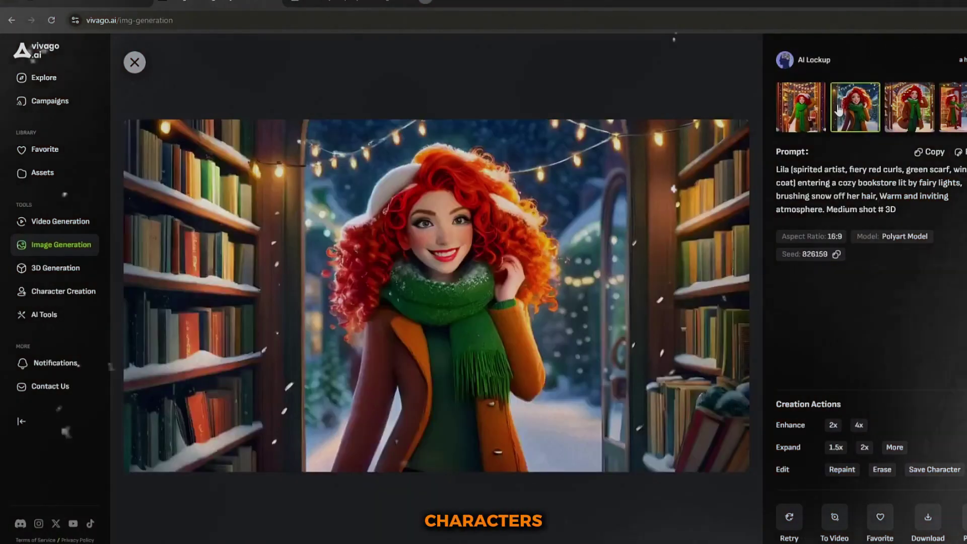
# - Review the third and fourth bookstore images of Lila and upscale one to 2x
pyautogui.click(917, 125)
pyautogui.click(959, 121)
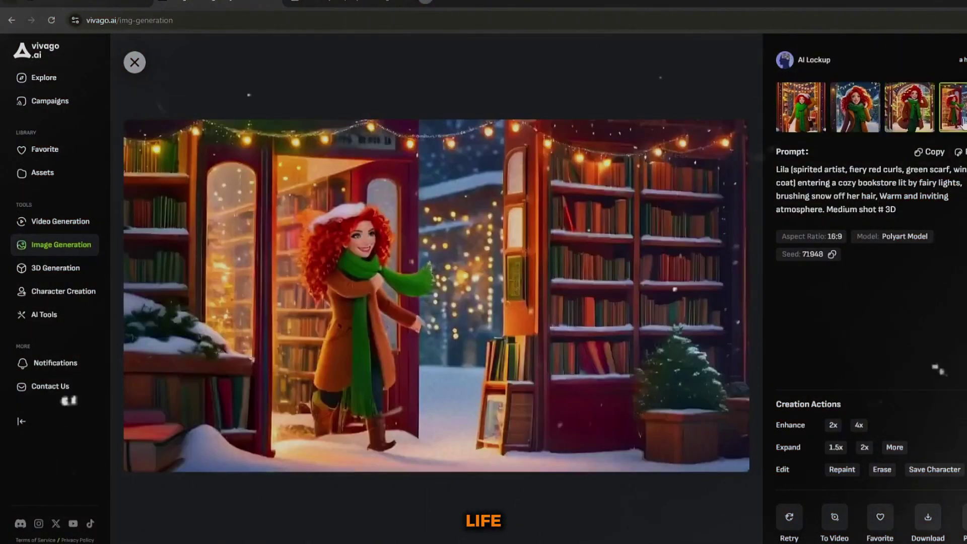
pyautogui.click(833, 426)
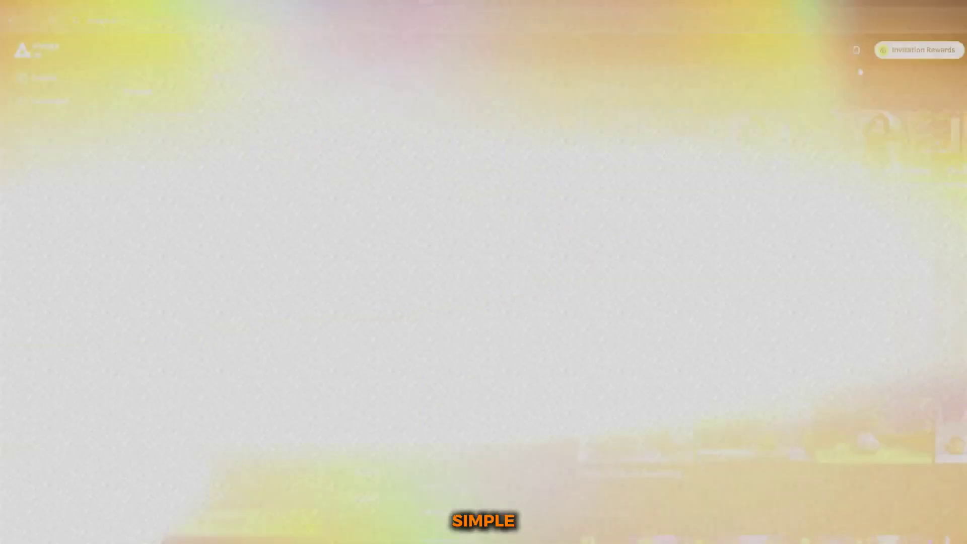
# - Generate Prompt 4's wide-shot collision scene images with the Ethan character tag
pyautogui.moveTo(616, 328); pyautogui.dragTo(574, 366)
pyautogui.hotkey('ctrl', 'c')
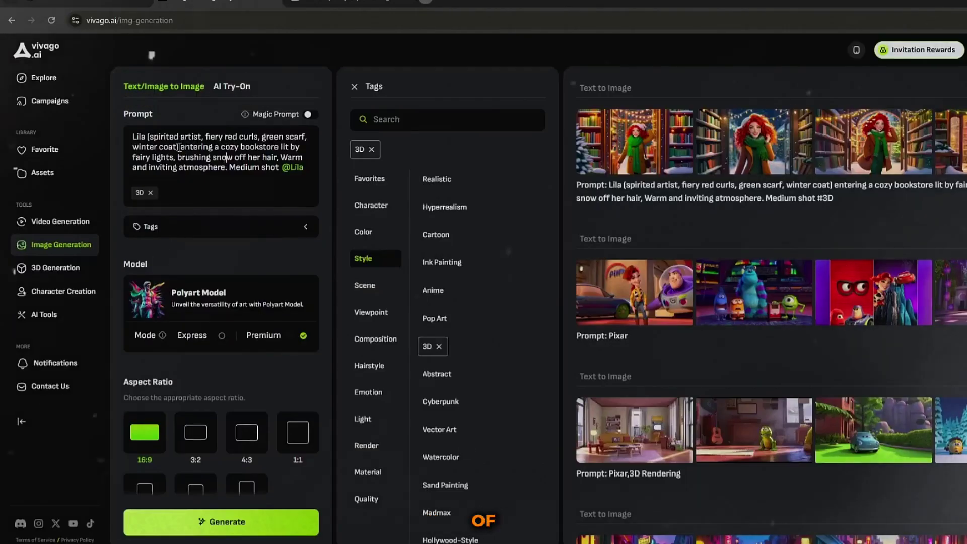
pyautogui.moveTo(180, 146); pyautogui.dragTo(323, 205)
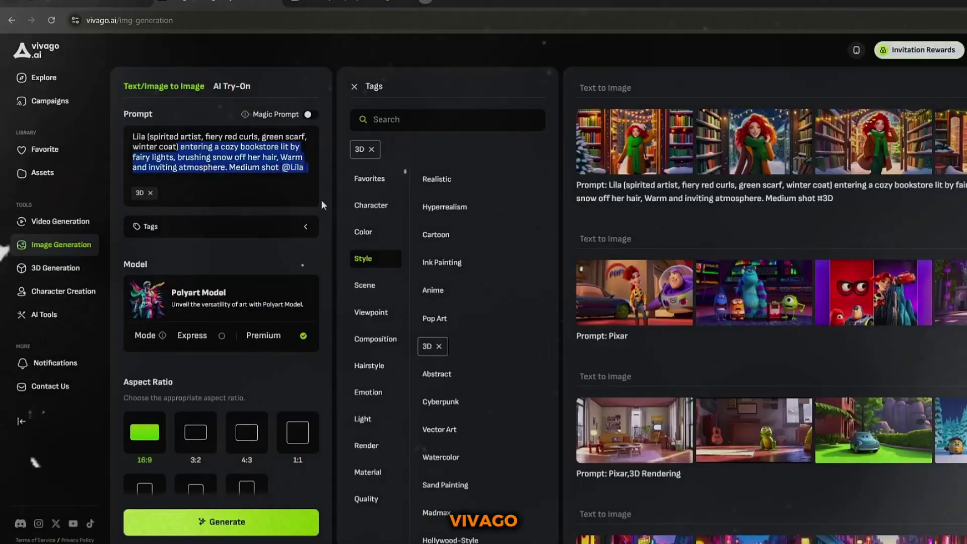
pyautogui.hotkey('ctrl', 'v')
pyautogui.click(371, 205)
pyautogui.click(424, 202)
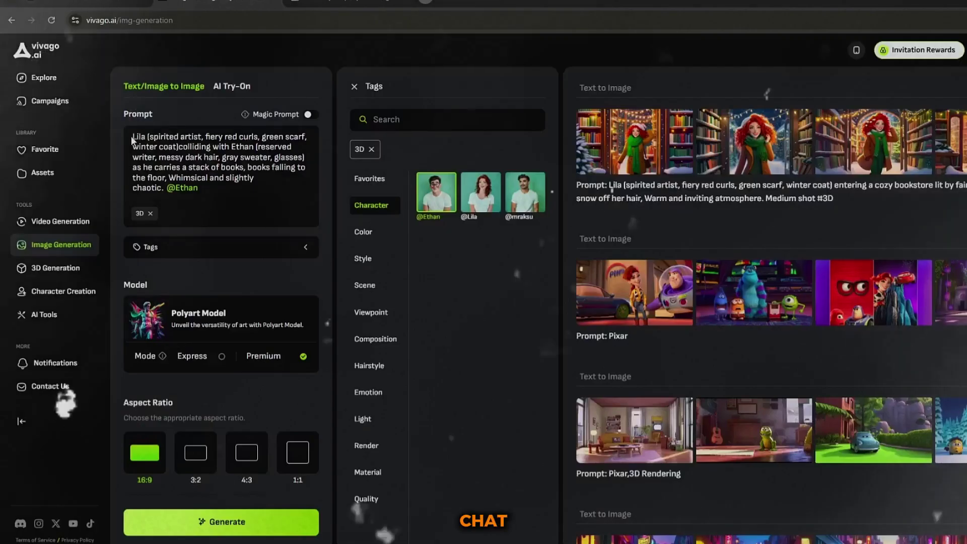
pyautogui.write('Wide shot, slow dolly in,')
pyautogui.click(221, 521)
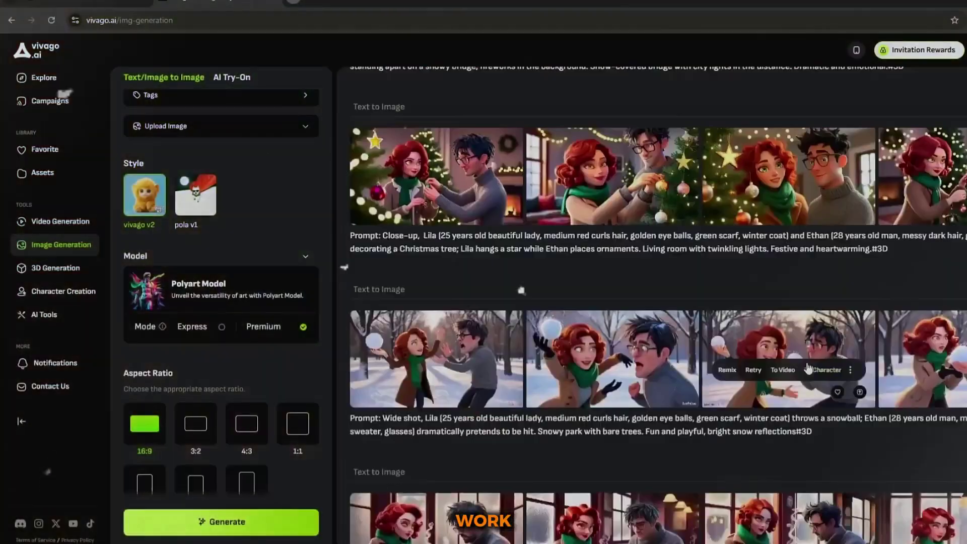
# - Look over the generated stills, then go to the Video Generation page
pyautogui.scroll(10, 700, 325)
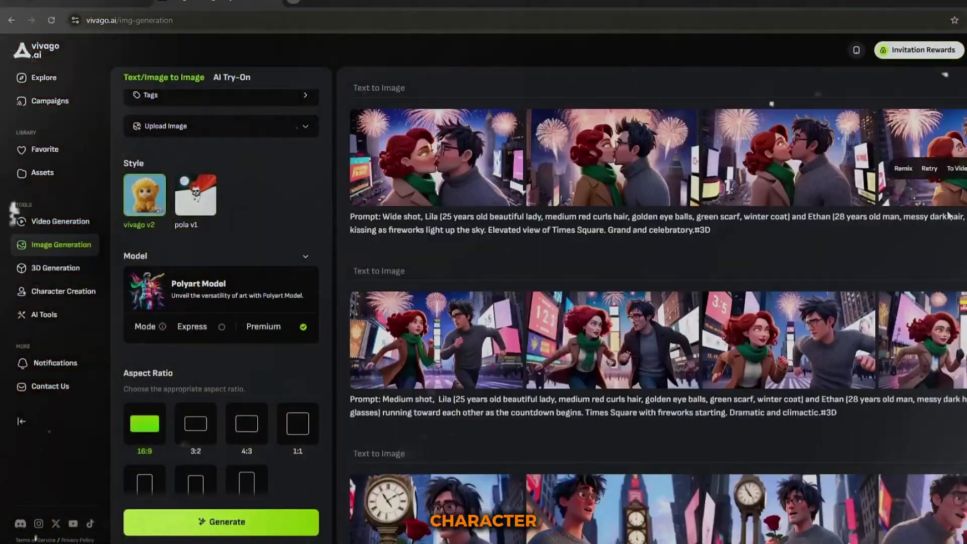
pyautogui.scroll(-15, 556, 312)
pyautogui.scroll(-15, 652, 304)
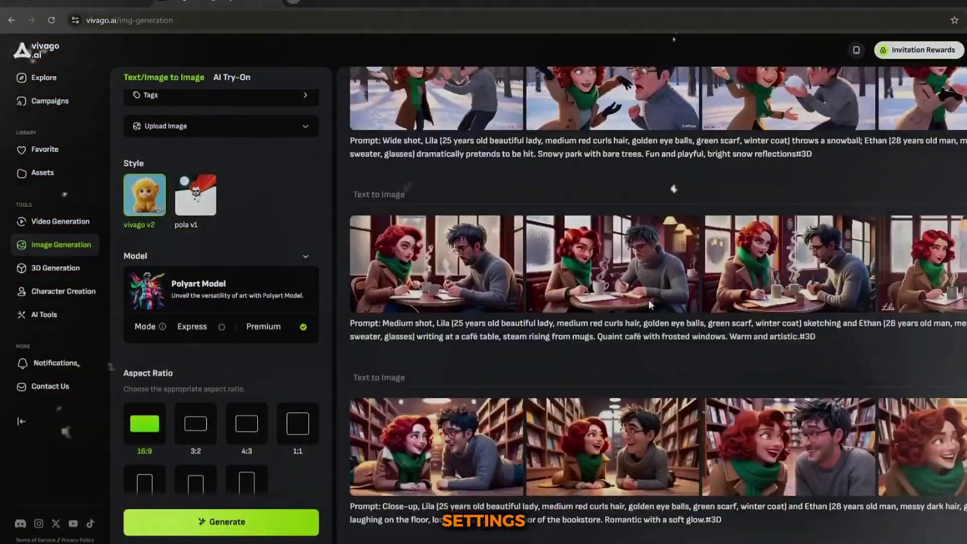
pyautogui.scroll(2, 776, 297)
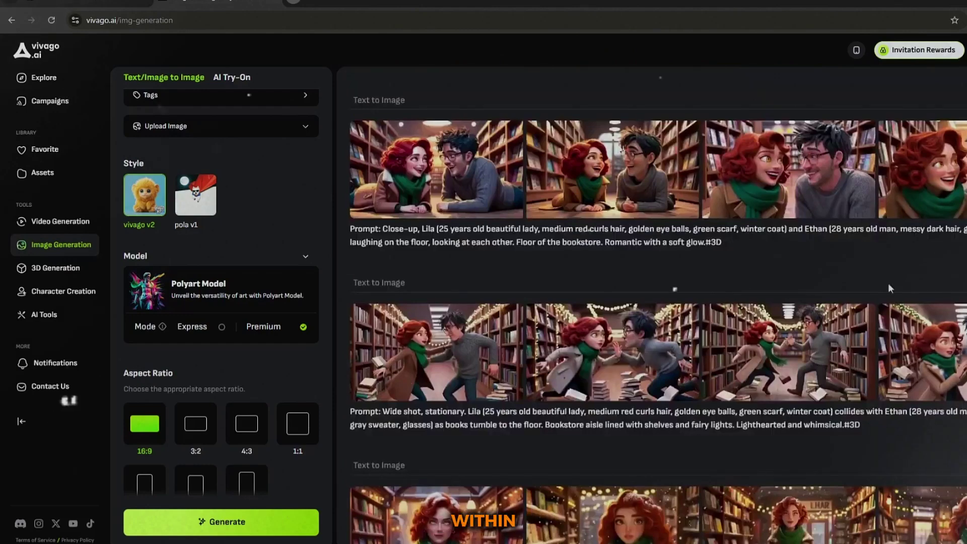
pyautogui.scroll(-2, 753, 273)
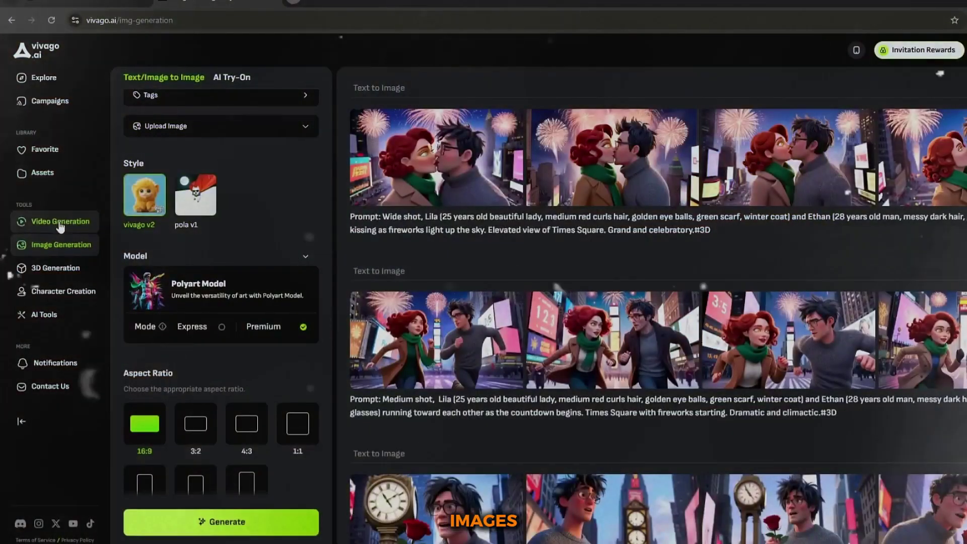
pyautogui.click(55, 221)
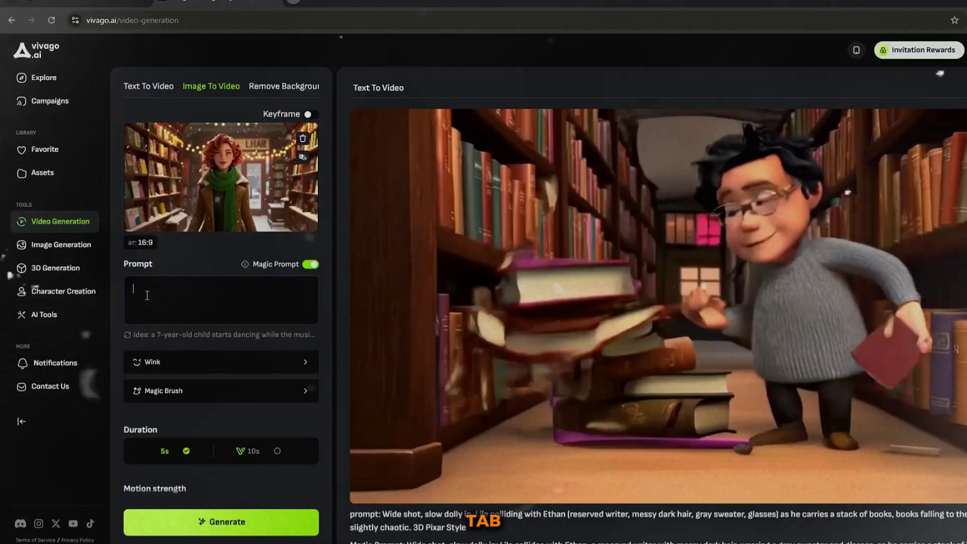
# - Paste the Lila bookstore prompt, set motion strength to 10, and generate the video
pyautogui.write('Medium shot, tracking inward. Lila (25 years old beautiful lady, medium red curls hair, golden eye balls, green scarf, winter coat) walking into a cozy bookstore, brushing off snow. Warm, fairy-lit bookstore interior. Intimate and cozy, warm tones.')
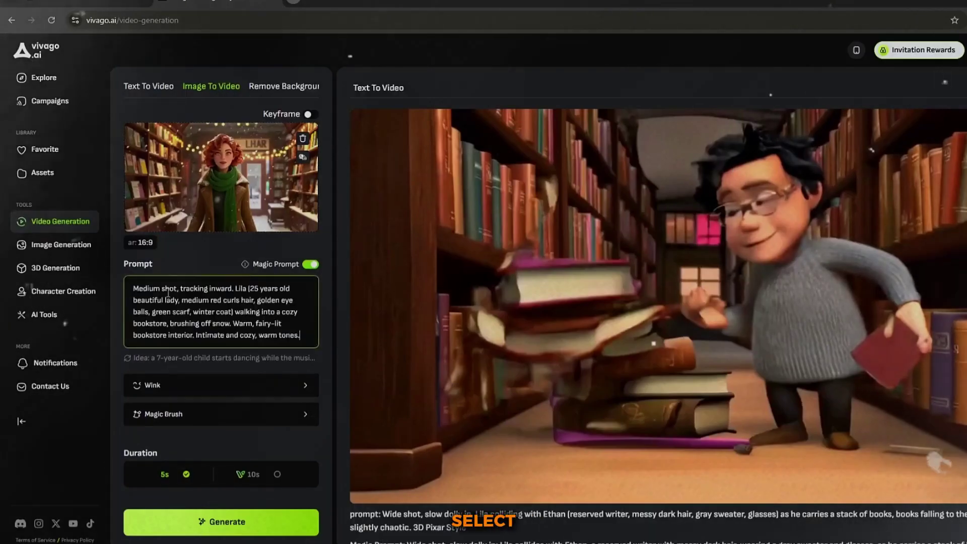
pyautogui.scroll(-5, 243, 292)
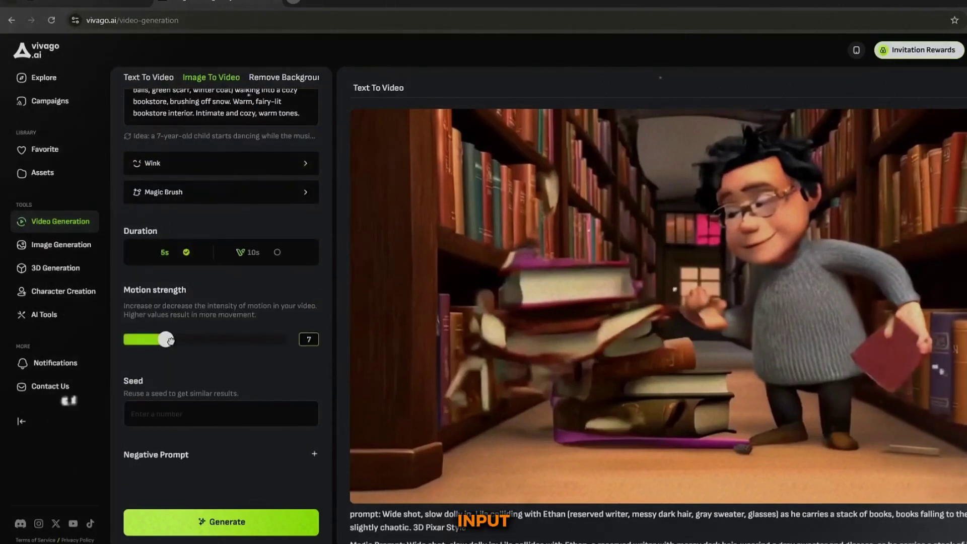
pyautogui.click(181, 338)
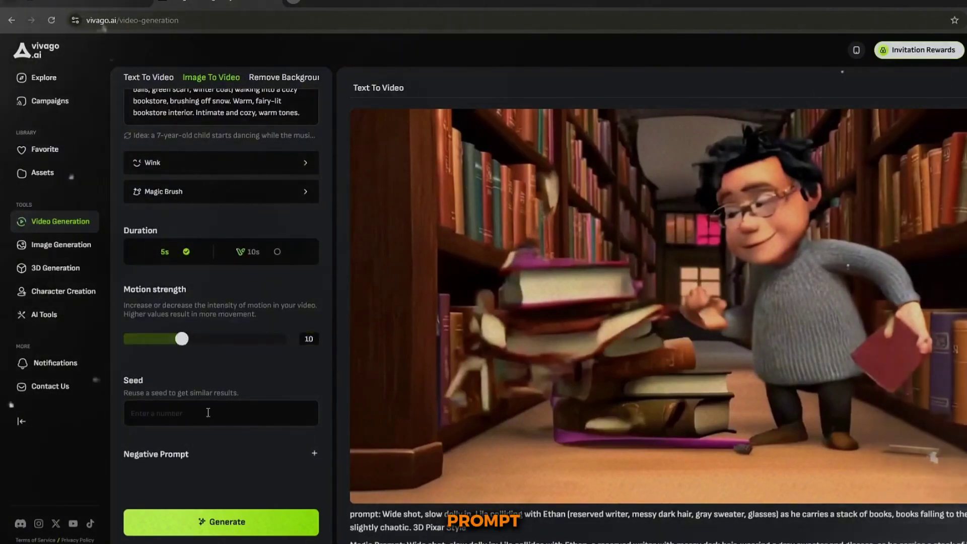
pyautogui.click(238, 531)
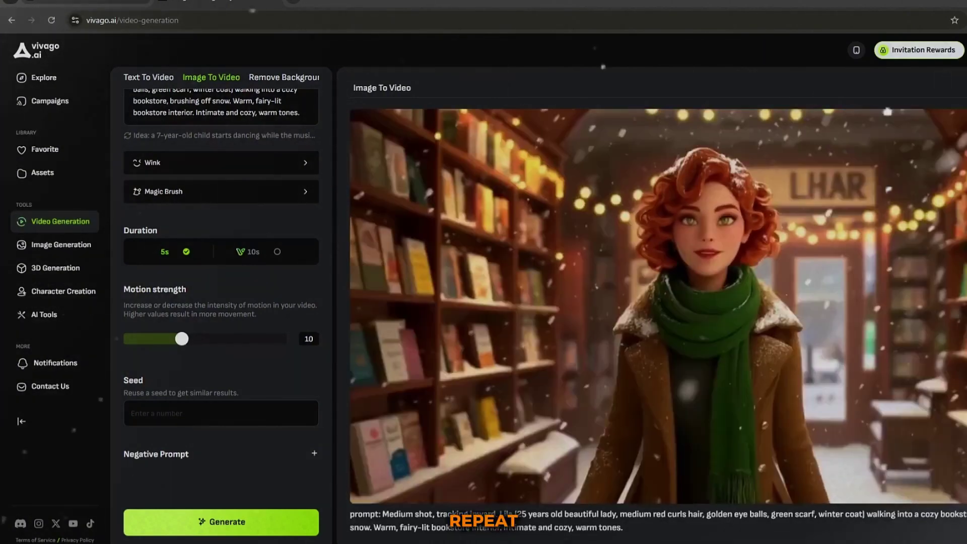
pyautogui.moveTo(373, 276)
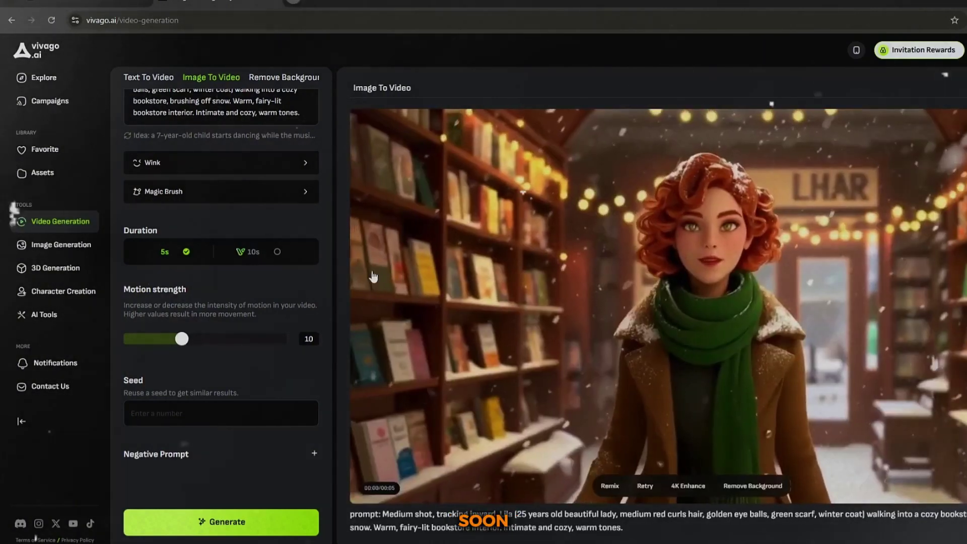
pyautogui.scroll(5, 302, 151)
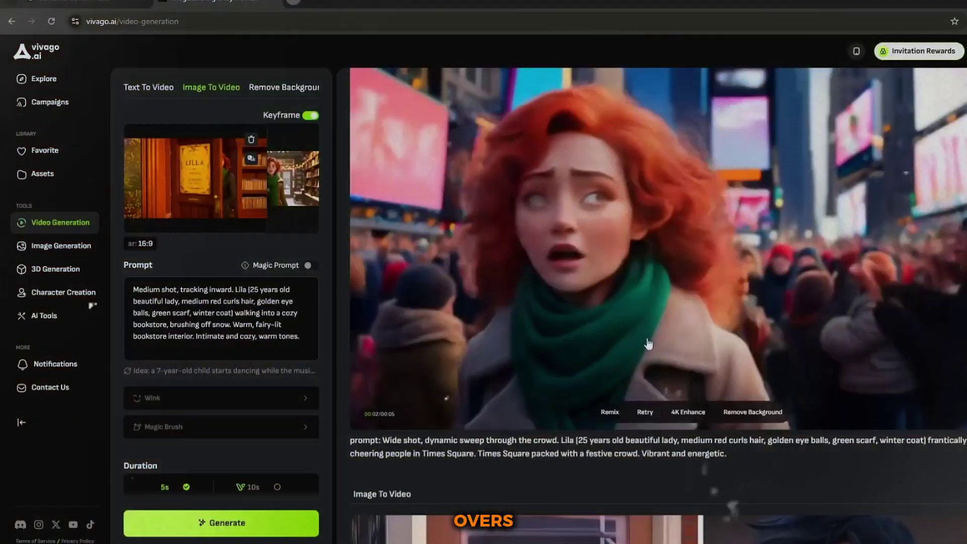
# - Replace the voiceover text with the next script line
pyautogui.scroll(-5, 645, 344)
pyautogui.scroll(-10, 645, 345)
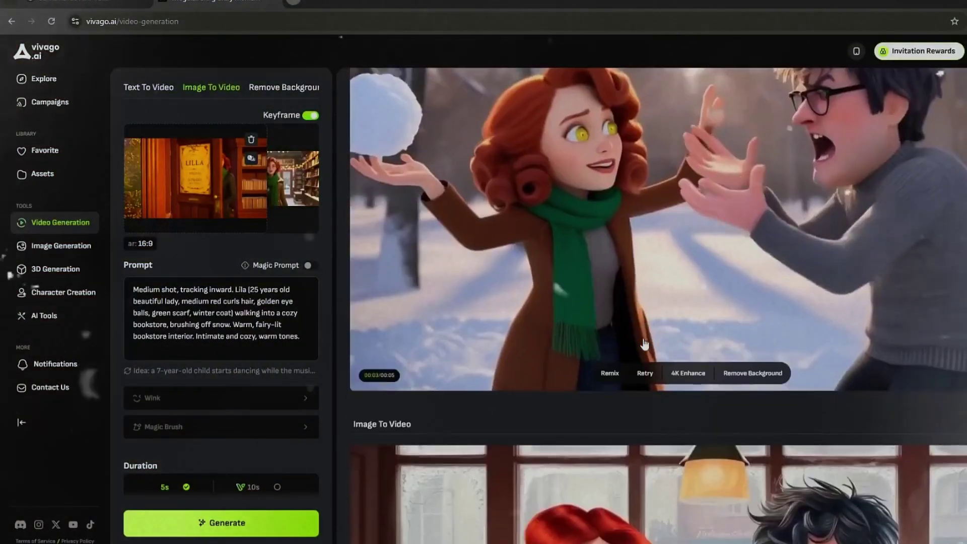
pyautogui.write('When the clock strikes twelve, will they find their way back to each other?')
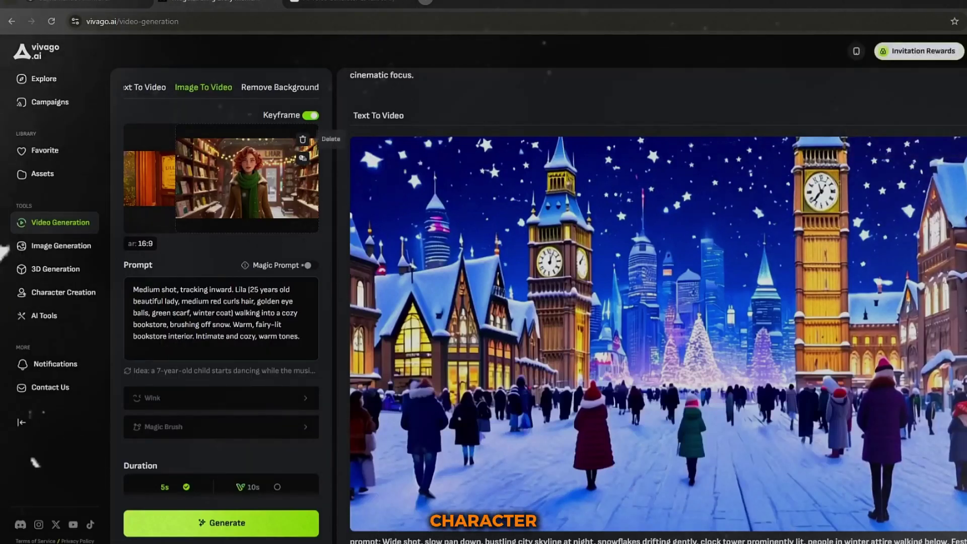
pyautogui.moveTo(551, 292)
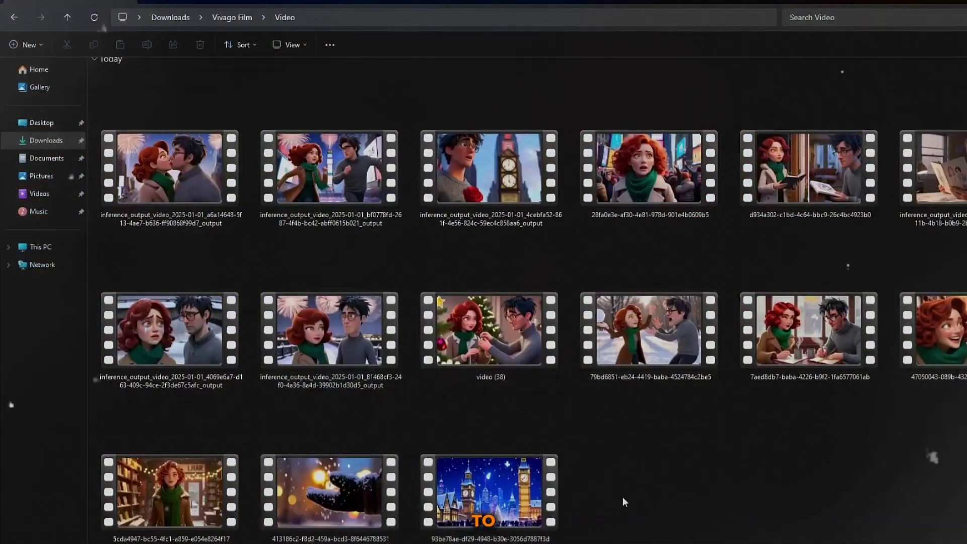
# - Import all generated video clips plus the voiceover and music MP3s into the CapCut timeline
pyautogui.hotkey('ctrl', 'a')
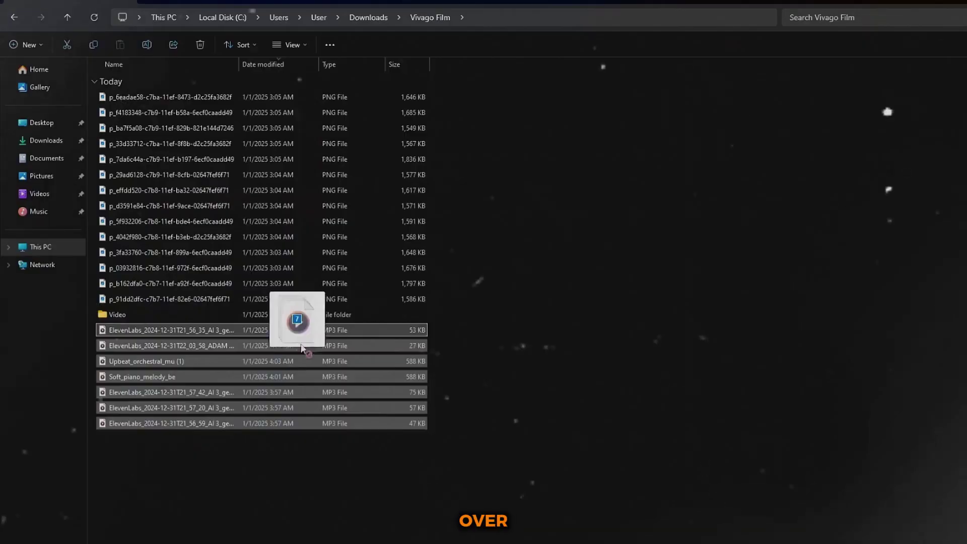
pyautogui.moveTo(296, 319); pyautogui.dragTo(675, 539)
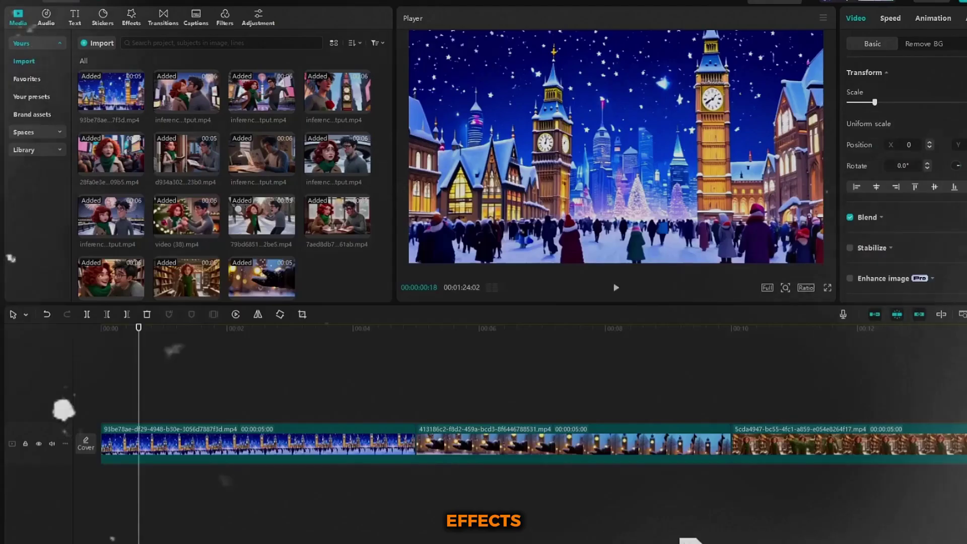
pyautogui.moveTo(688, 541); pyautogui.dragTo(267, 494)
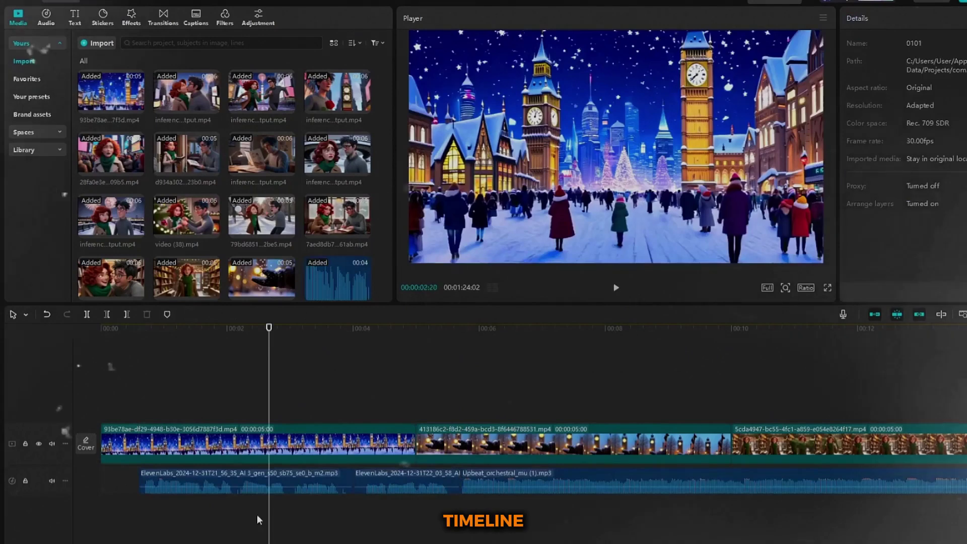
# - Shift a voiceover clip earlier on its track to line up with its scene
pyautogui.click(257, 481)
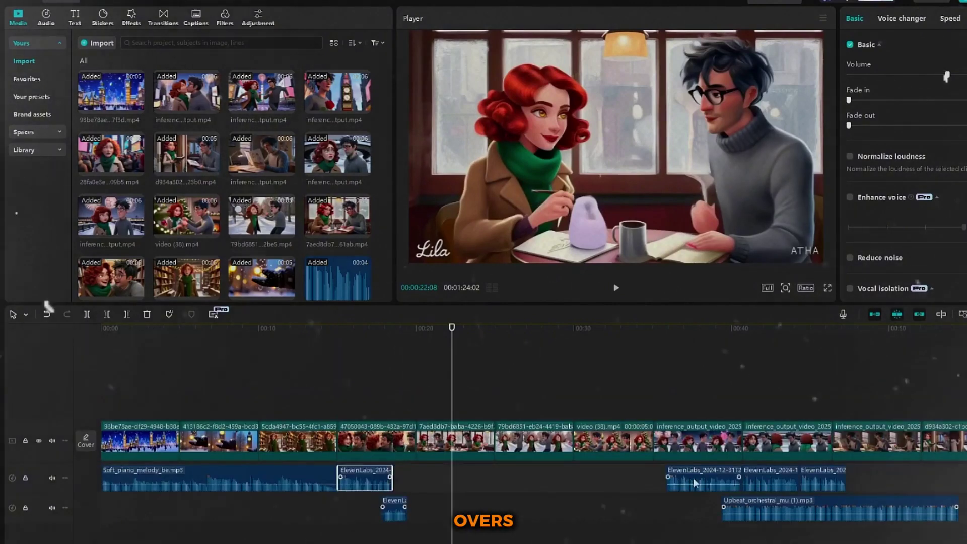
pyautogui.moveTo(699, 484); pyautogui.dragTo(514, 484)
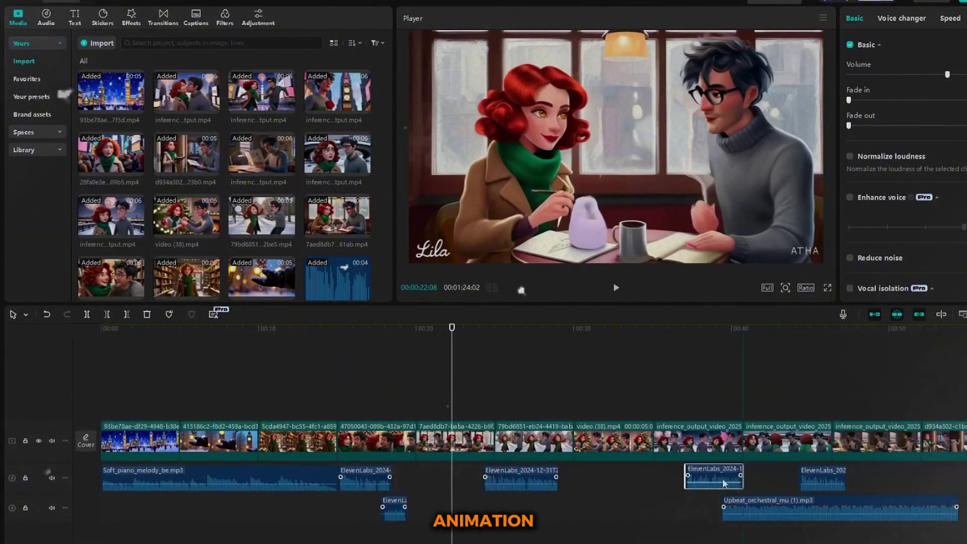
pyautogui.moveTo(740, 483); pyautogui.dragTo(629, 482)
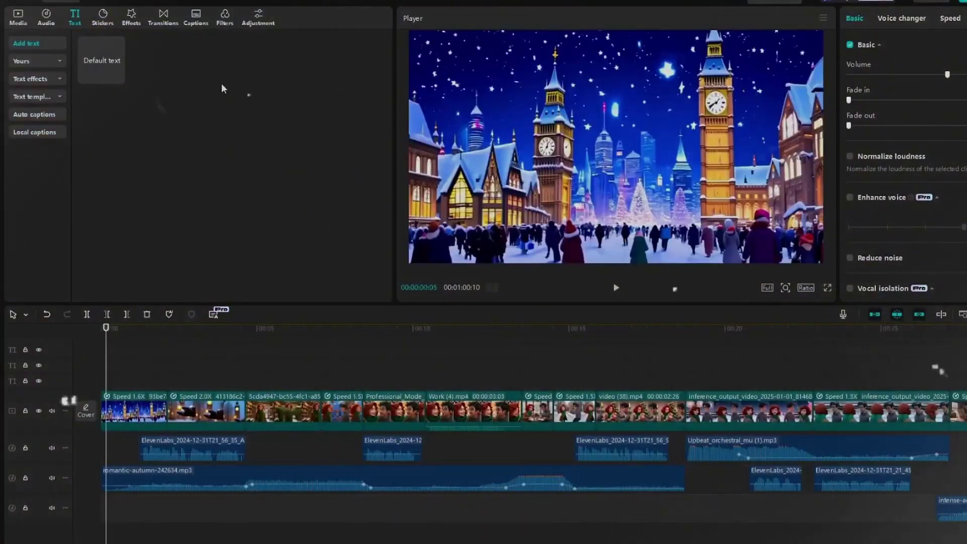
# - Place Mix transitions at the first two clip joins on the video track
pyautogui.click(163, 18)
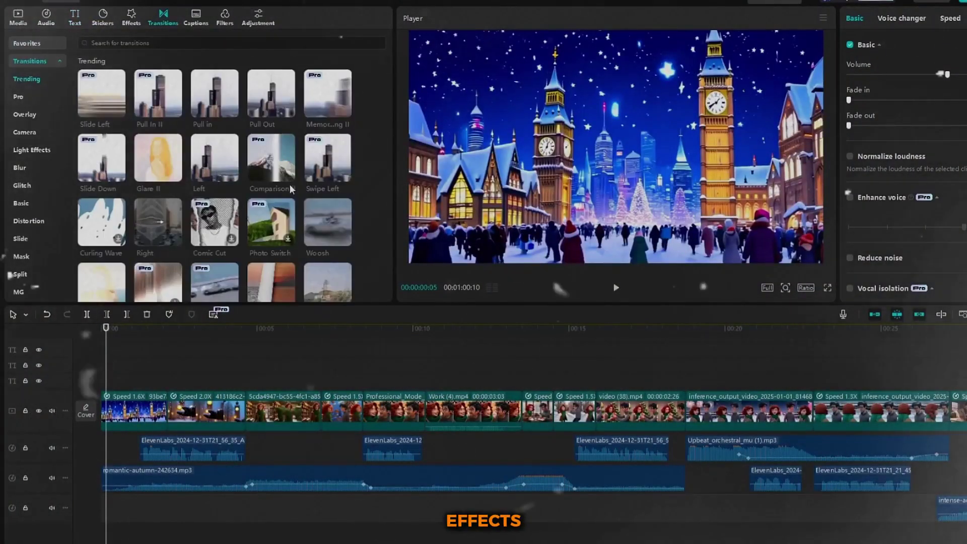
pyautogui.moveTo(240, 157); pyautogui.dragTo(167, 411)
pyautogui.moveTo(214, 157); pyautogui.dragTo(245, 410)
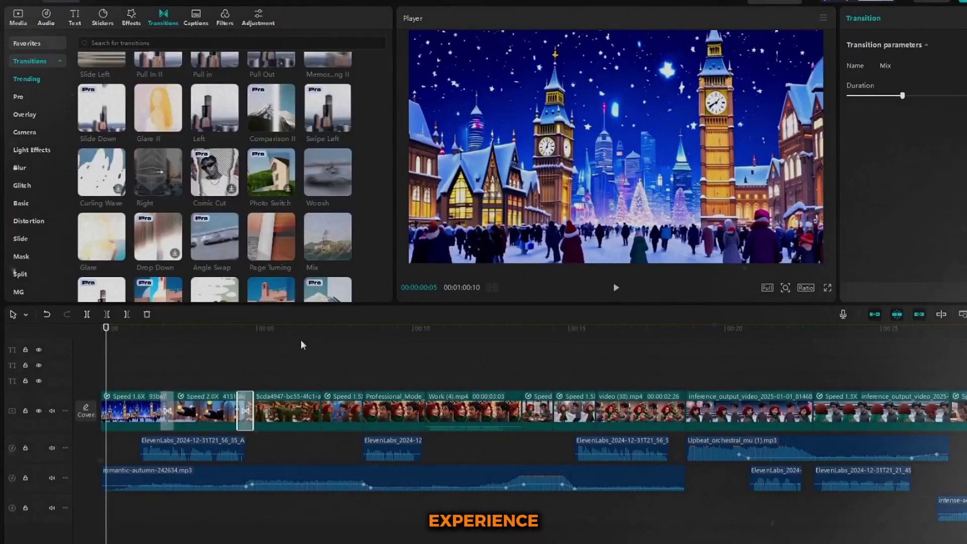
# - Add Black Fade at maximum duration, then Shimmer and another Black Fade at later joins
pyautogui.click(24, 115)
pyautogui.moveTo(271, 94); pyautogui.dragTo(362, 410)
pyautogui.moveTo(902, 96); pyautogui.dragTo(949, 95)
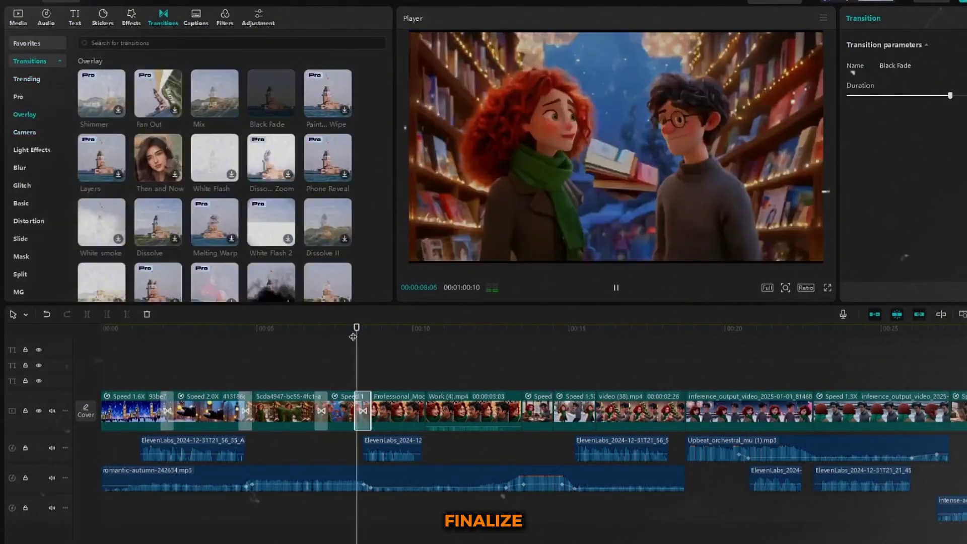
pyautogui.press('space')
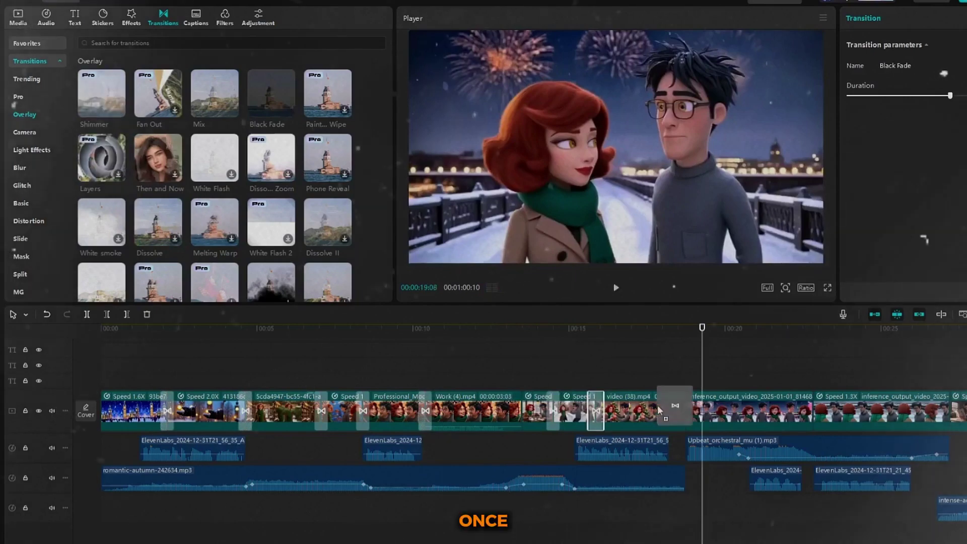
pyautogui.moveTo(659, 410); pyautogui.dragTo(672, 410)
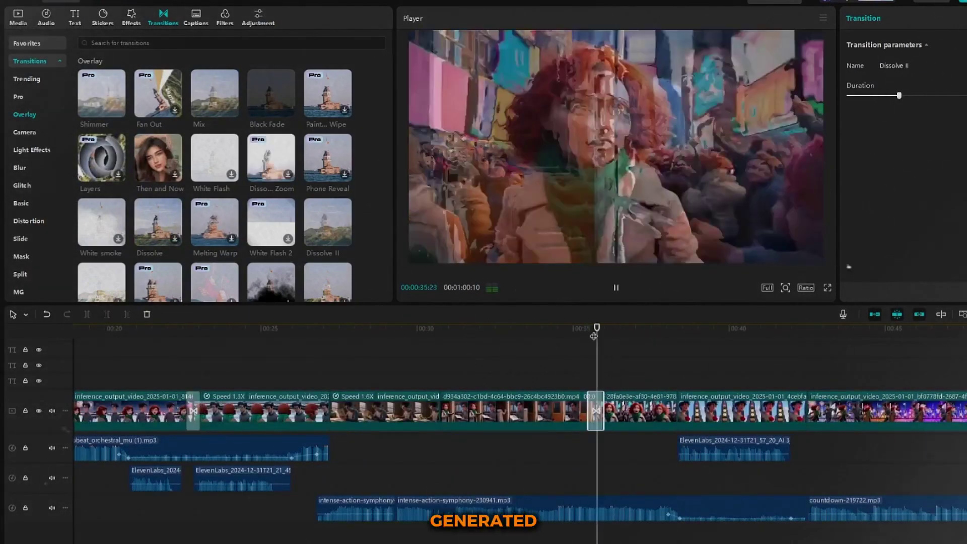
pyautogui.moveTo(271, 94); pyautogui.dragTo(677, 413)
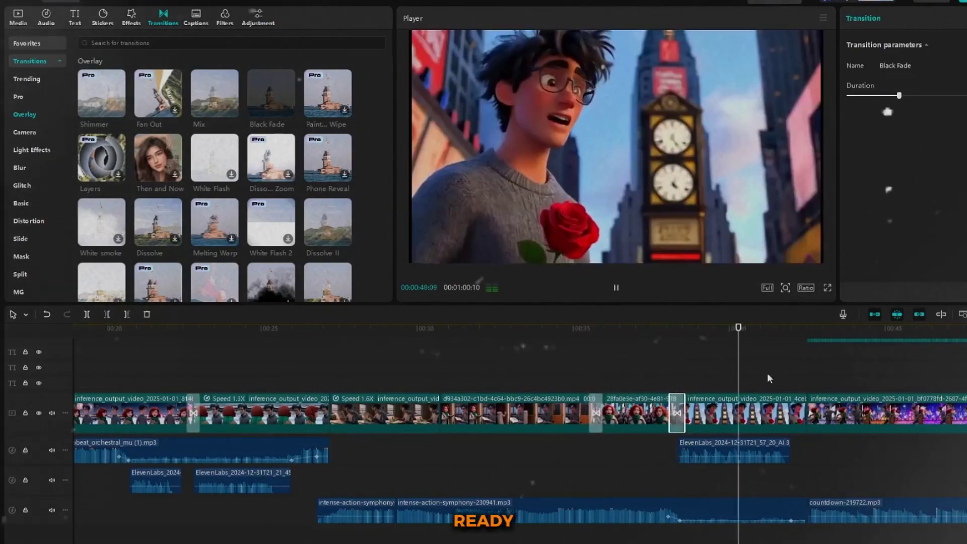